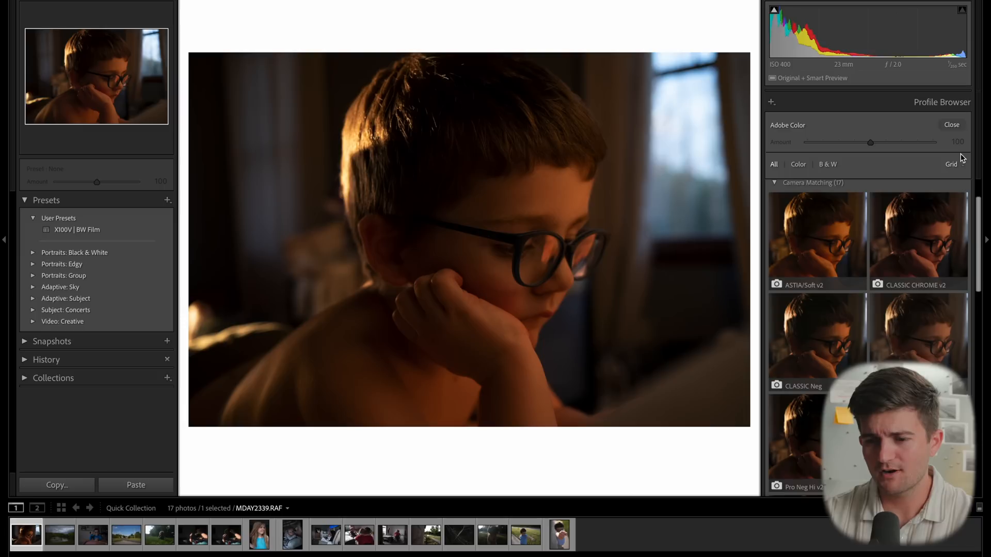
# - Try the Camera Matching profiles on the portrait, previewing CLASSIC CHROME v2 and ending on Monochrome v2
pyautogui.scroll(-1, 897, 250)
pyautogui.scroll(1, 897, 250)
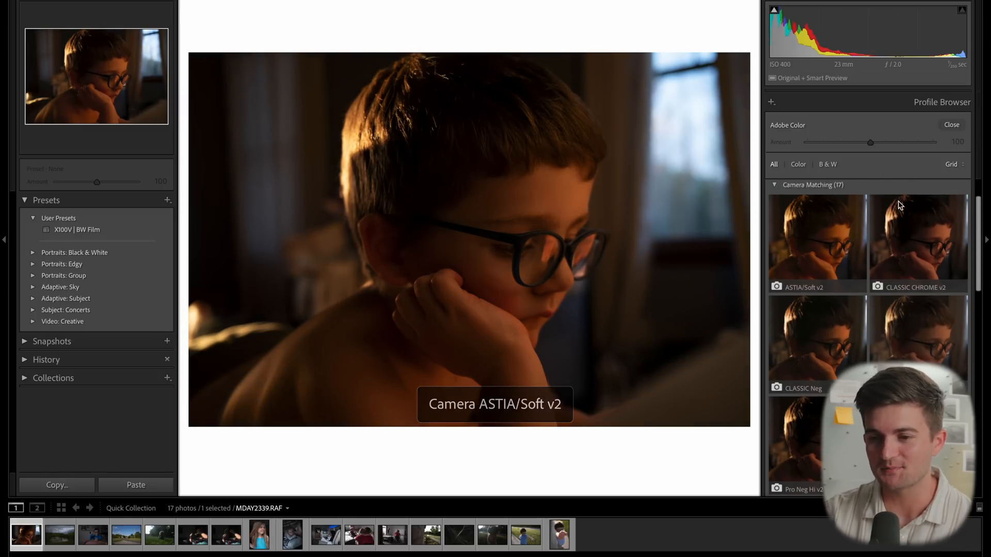
pyautogui.scroll(-1, 841, 250)
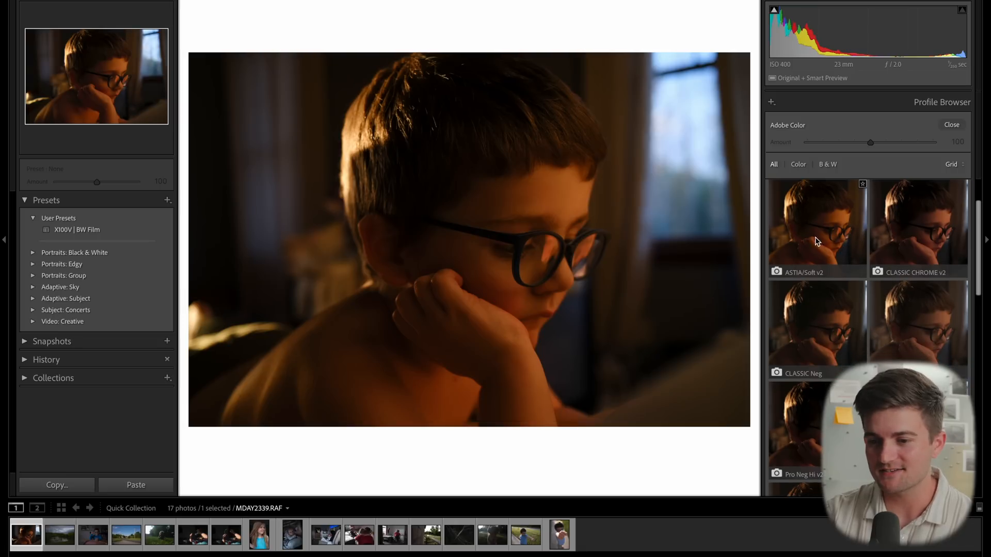
pyautogui.click(909, 243)
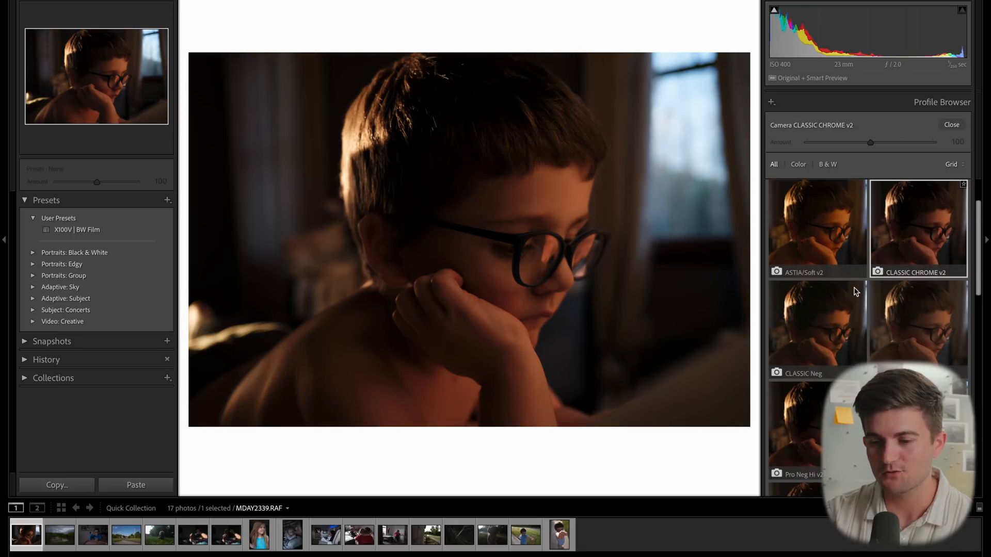
pyautogui.click(822, 338)
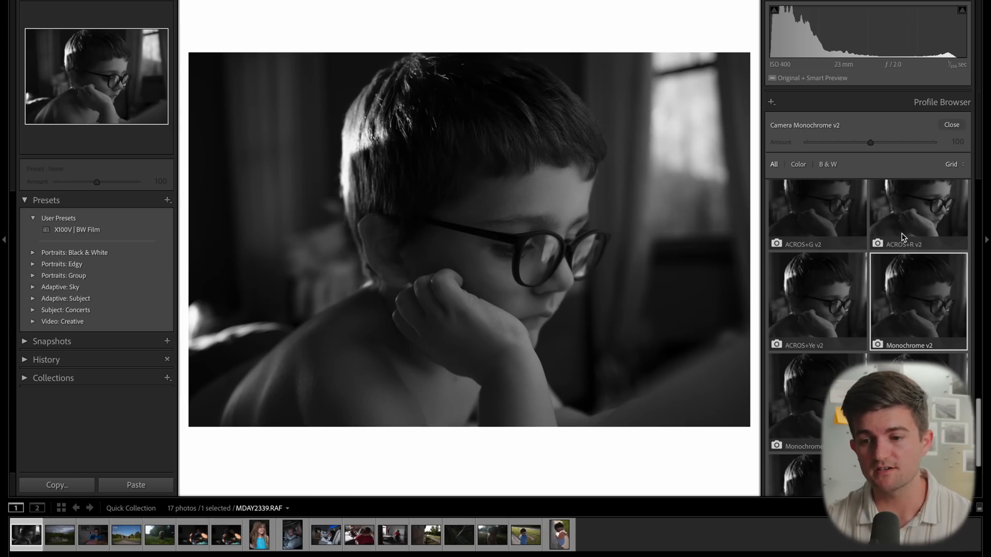
# - Apply the X100V | BW Film user preset to the portrait
pyautogui.click(72, 231)
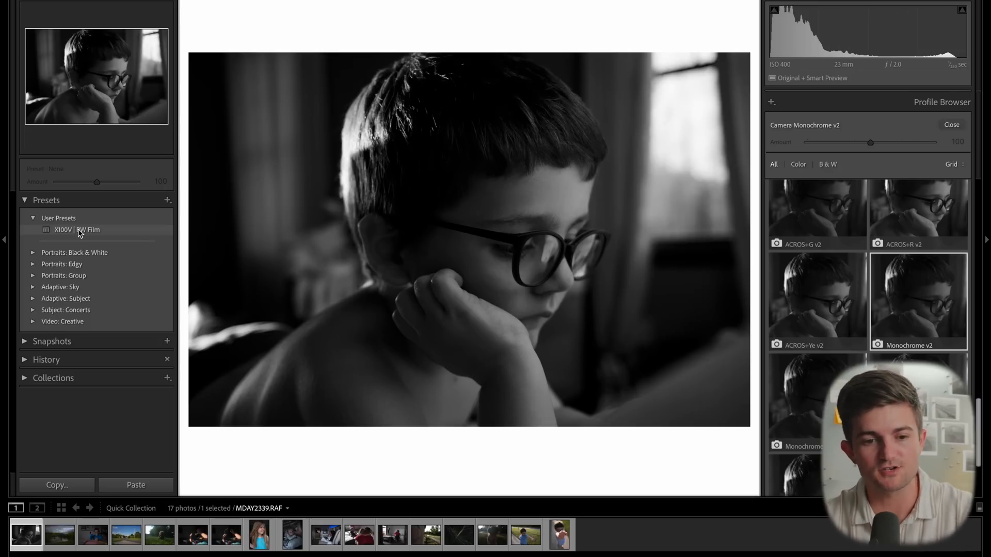
pyautogui.click(129, 232)
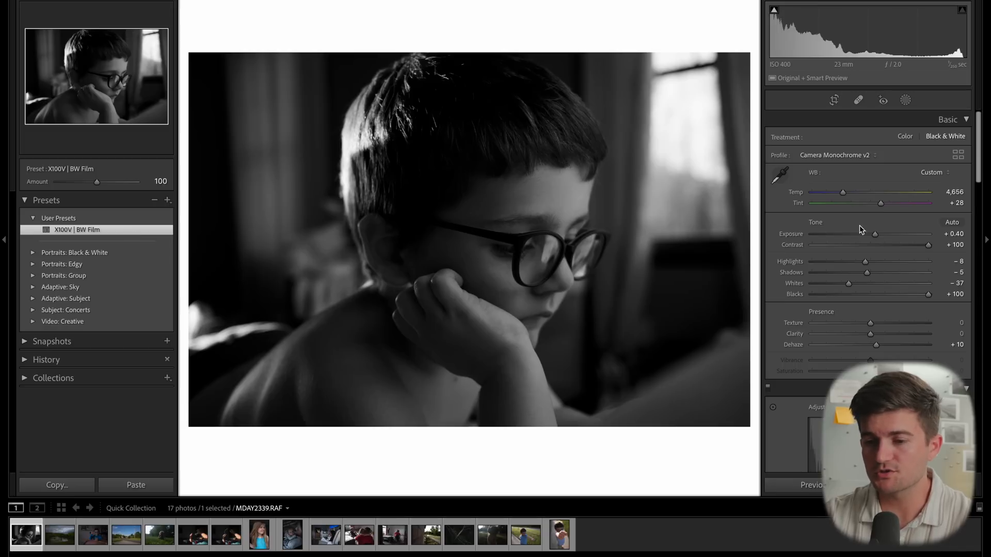
# - Review the preset's settings across the Basic, Tone Curve, Color Grading, Detail, Lens Corrections and Transform panels
pyautogui.scroll(-2, 846, 410)
pyautogui.scroll(2, 846, 410)
pyautogui.scroll(-1, 846, 411)
pyautogui.scroll(1, 846, 410)
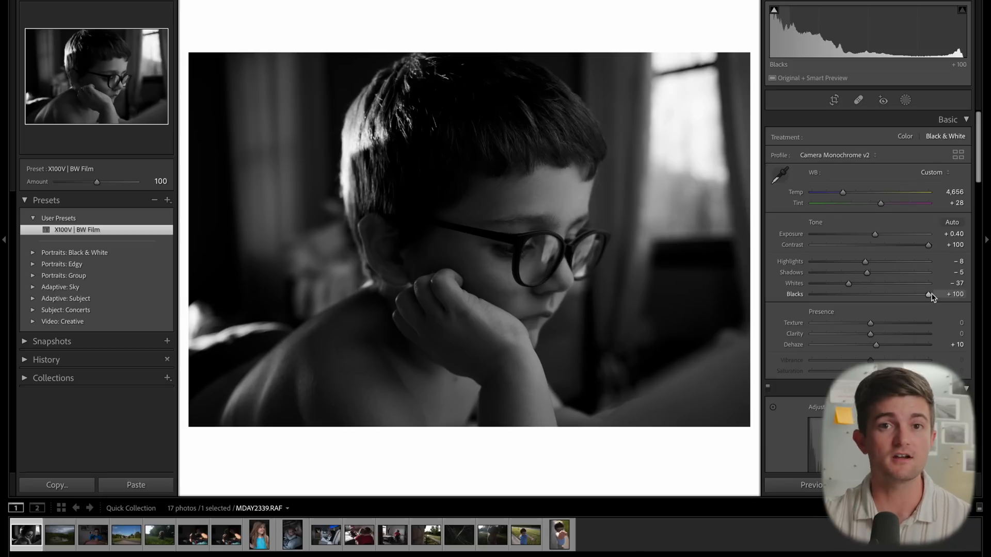
pyautogui.scroll(-1, 865, 234)
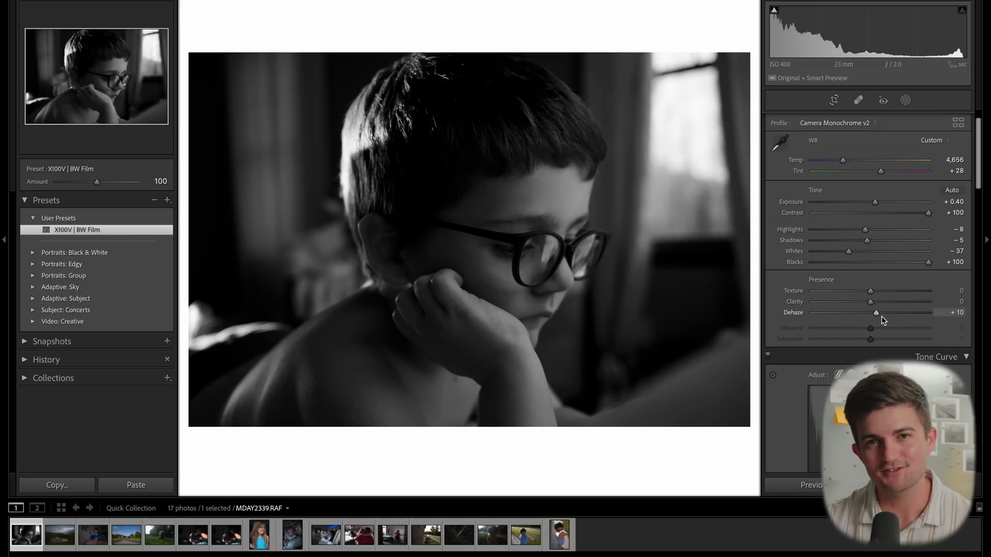
pyautogui.scroll(-3, 882, 317)
pyautogui.scroll(-10, 882, 317)
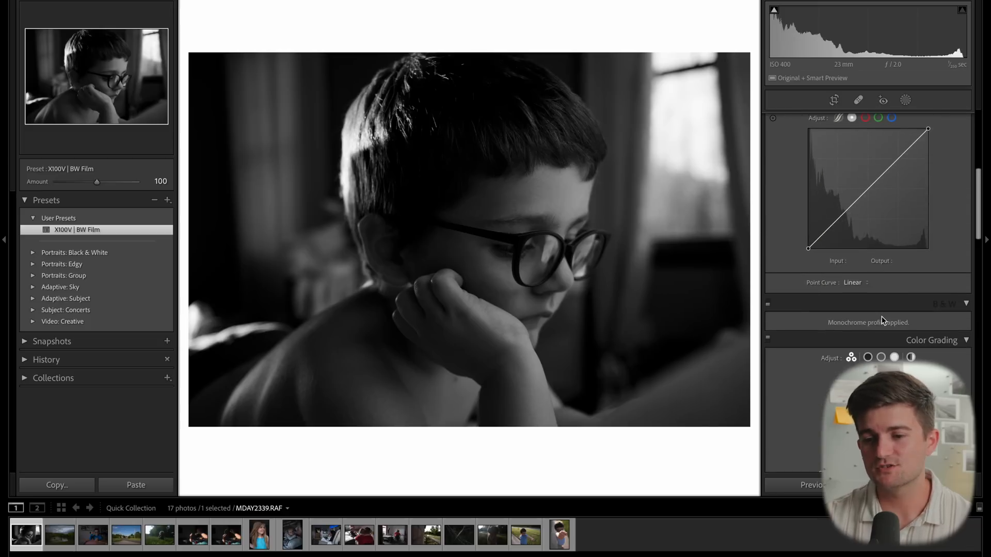
pyautogui.scroll(-8, 882, 317)
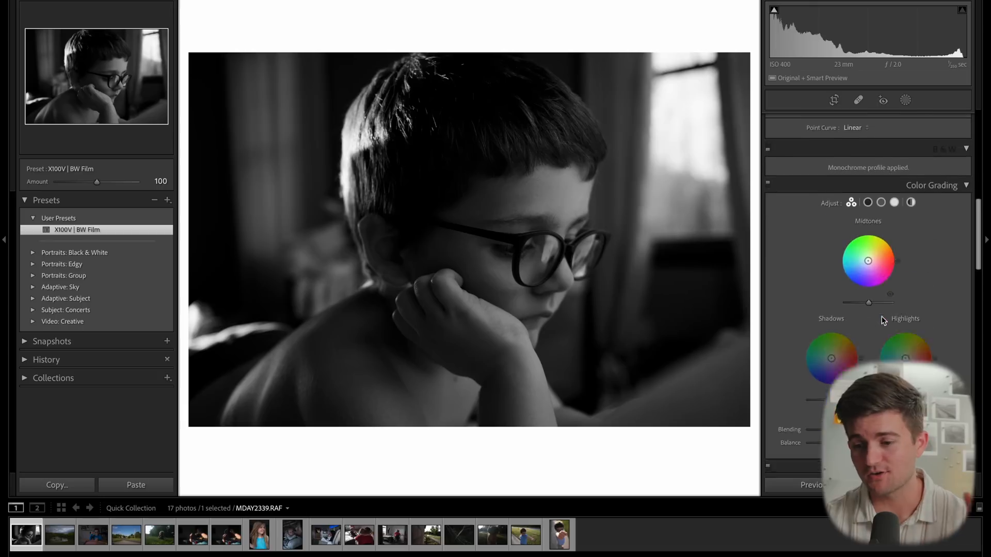
pyautogui.scroll(1, 882, 320)
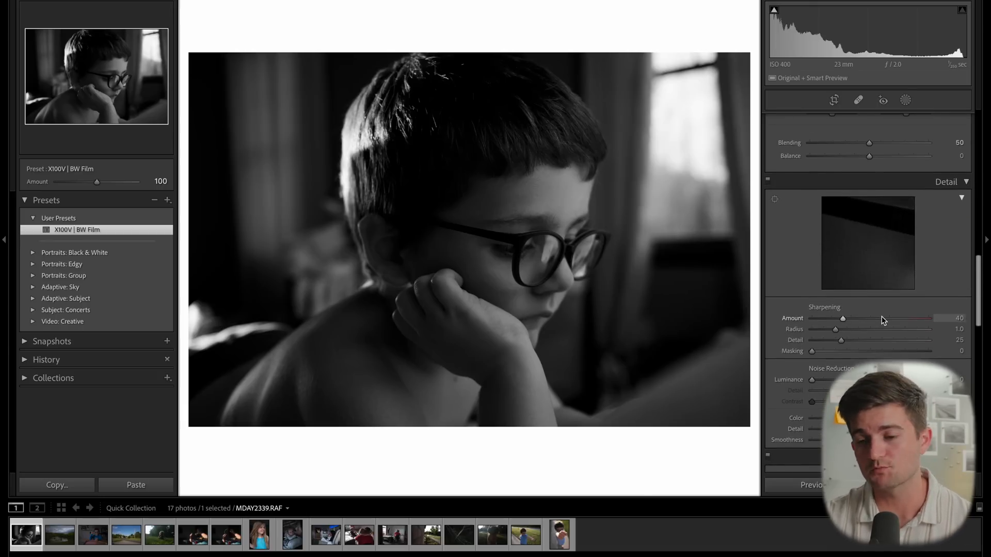
pyautogui.scroll(-2, 882, 317)
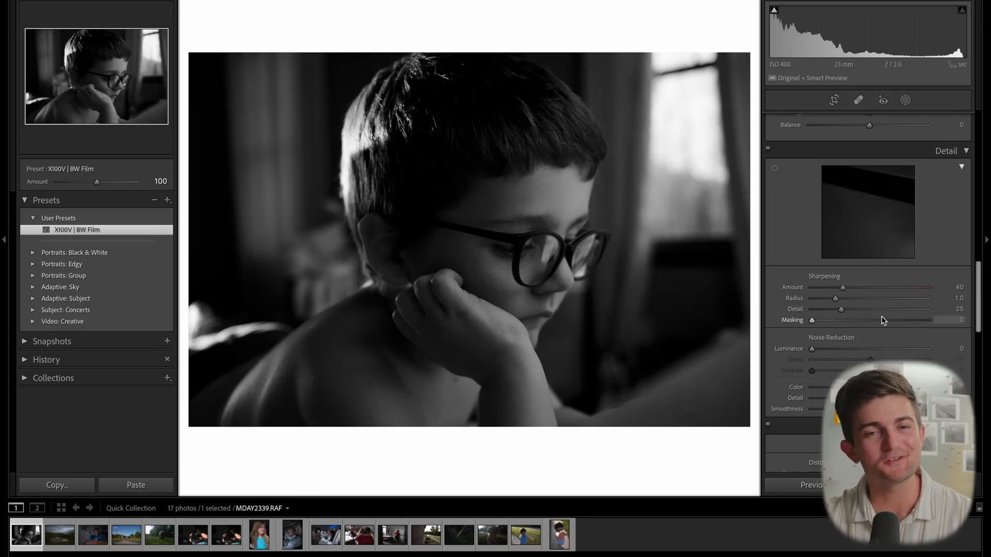
pyautogui.scroll(-1, 882, 320)
pyautogui.scroll(-4, 881, 317)
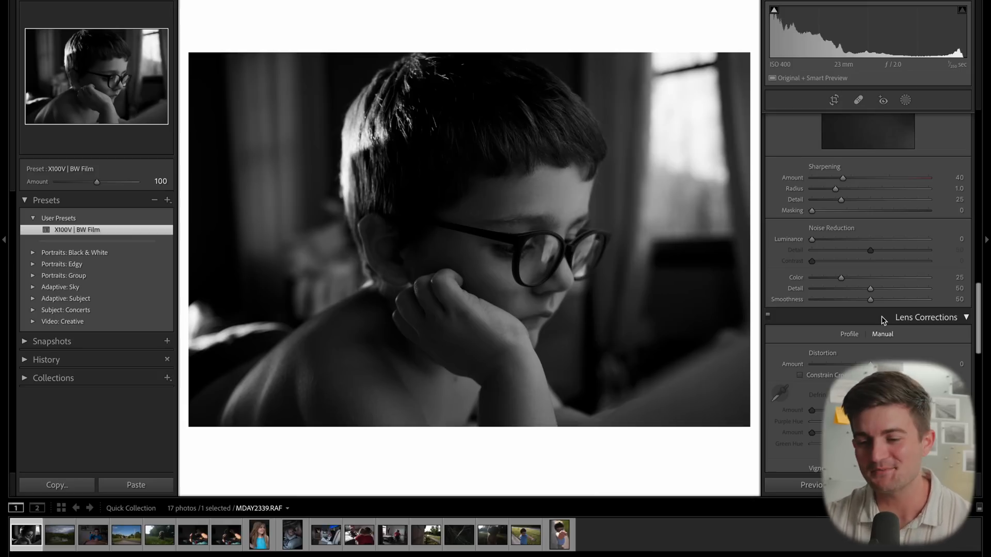
pyautogui.scroll(-4, 881, 317)
pyautogui.scroll(-5, 881, 317)
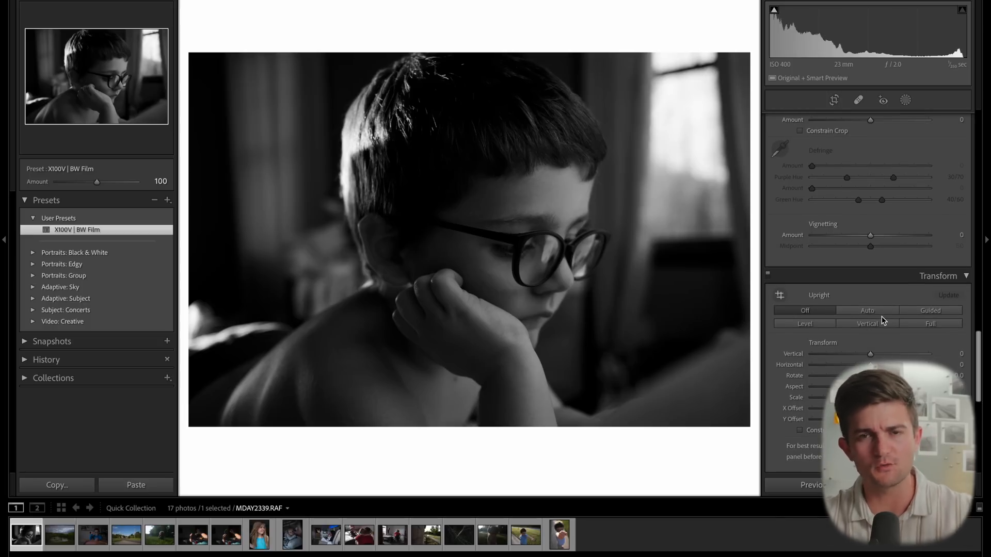
pyautogui.scroll(-4, 882, 317)
pyautogui.scroll(-5, 882, 317)
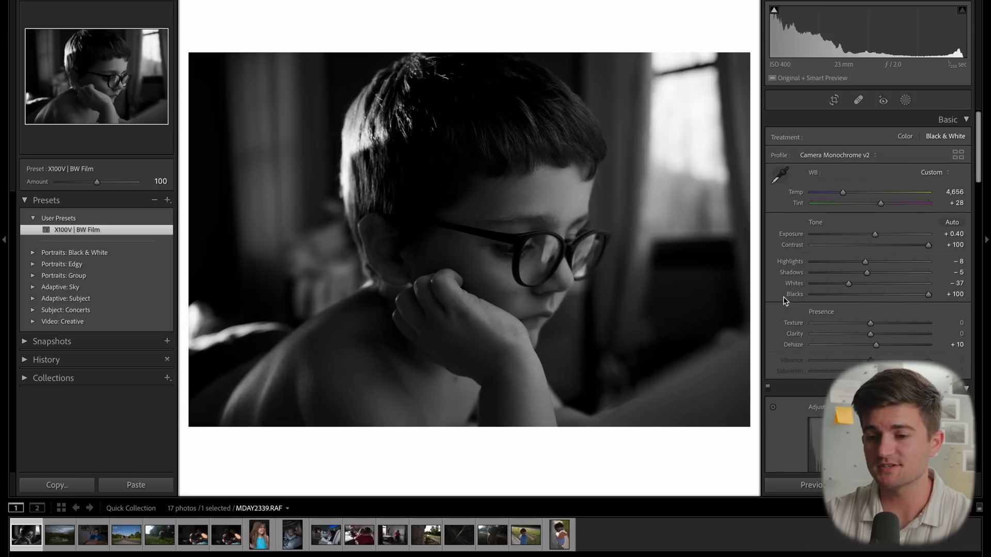
# - Adjust the portrait's tone to Exposure +1.05, Contrast +66 and Highlights -33
pyautogui.moveTo(876, 237); pyautogui.dragTo(908, 247)
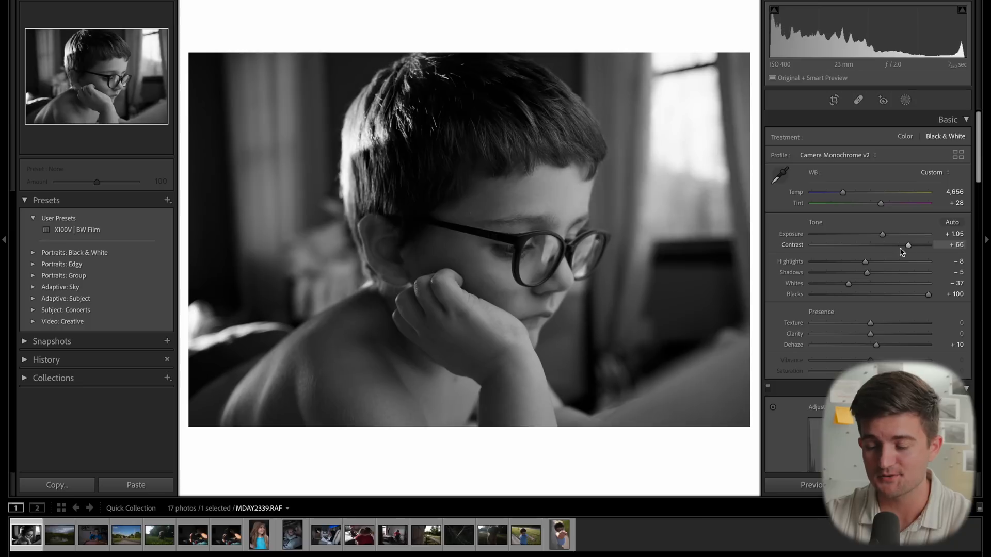
pyautogui.click(851, 264)
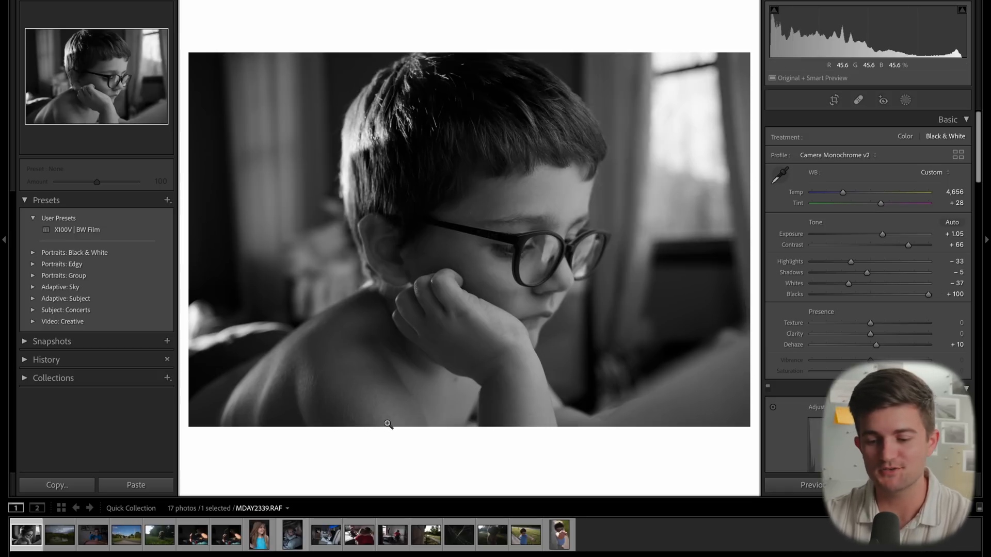
# - Move to the next photo, the lake landscape, and apply the X100V | BW Film preset
pyautogui.press('Right')
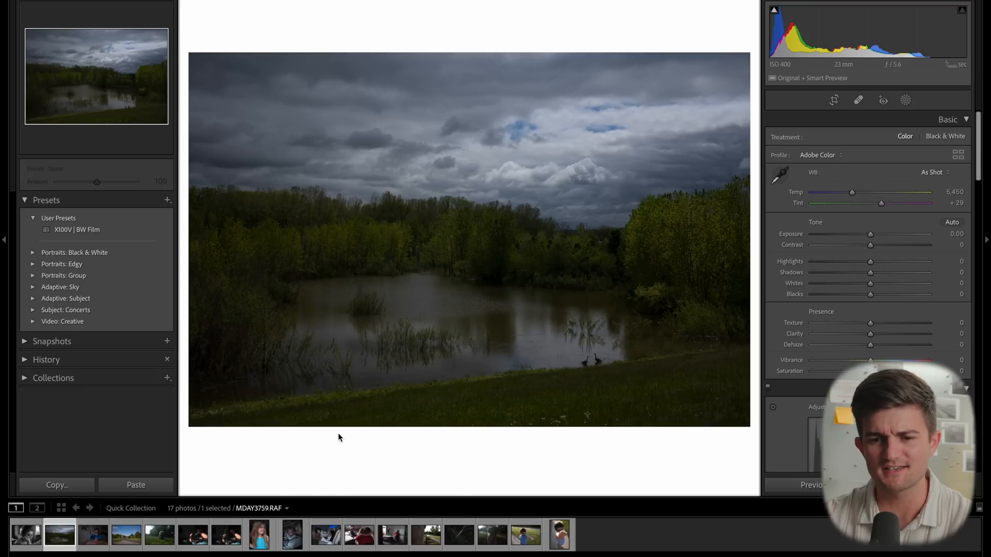
pyautogui.click(150, 230)
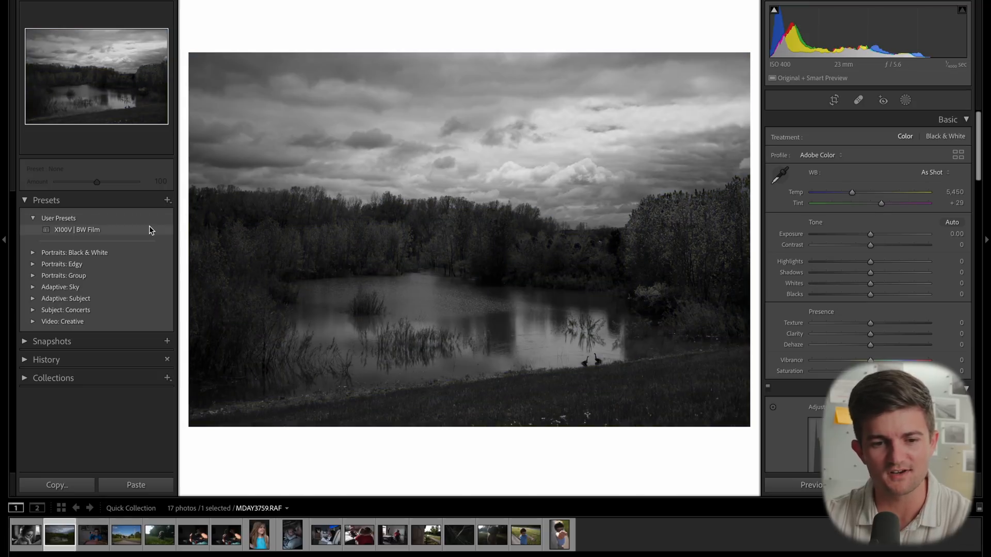
# - Set the landscape's Exposure to +0.95, Highlights to -52 and Shadows to +7
pyautogui.moveTo(866, 238); pyautogui.dragTo(871, 238)
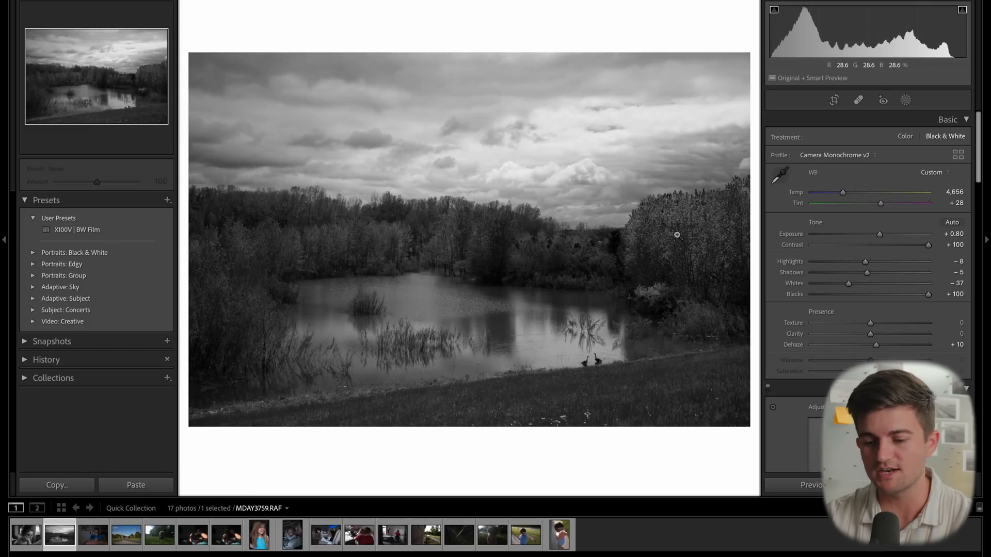
pyautogui.moveTo(879, 235); pyautogui.dragTo(842, 262)
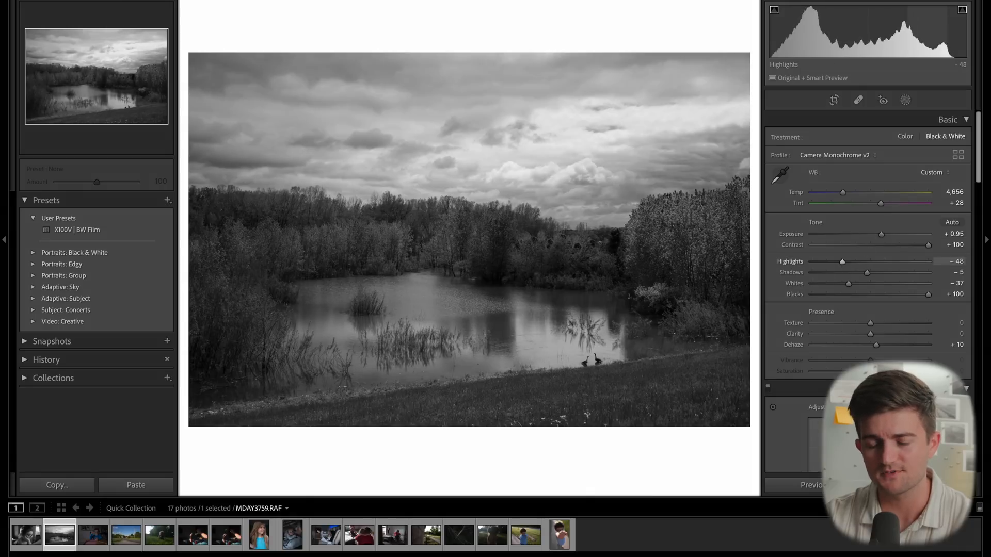
pyautogui.moveTo(868, 273); pyautogui.dragTo(876, 273)
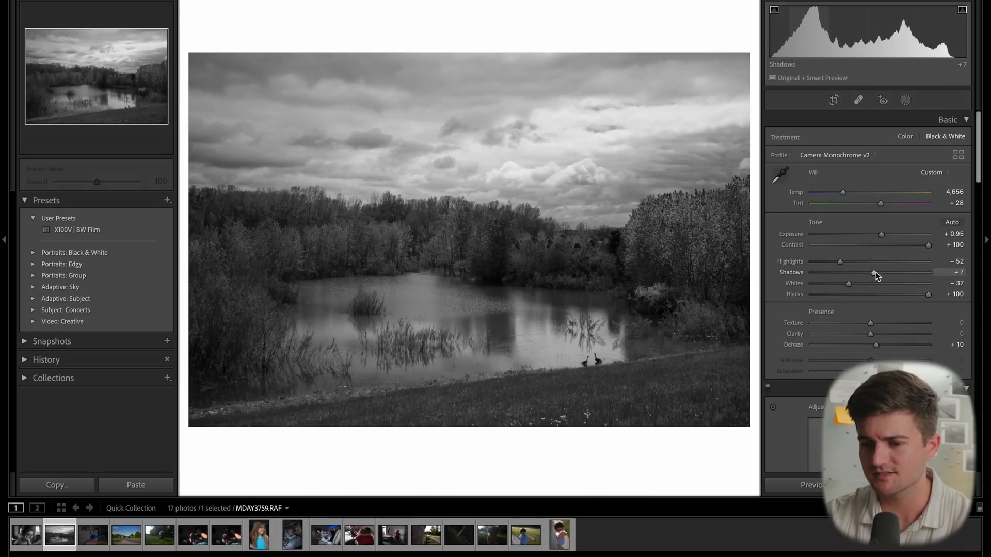
# - Move to the next photo of the boy at the desk and apply the X100V | BW Film preset
pyautogui.press('Right')
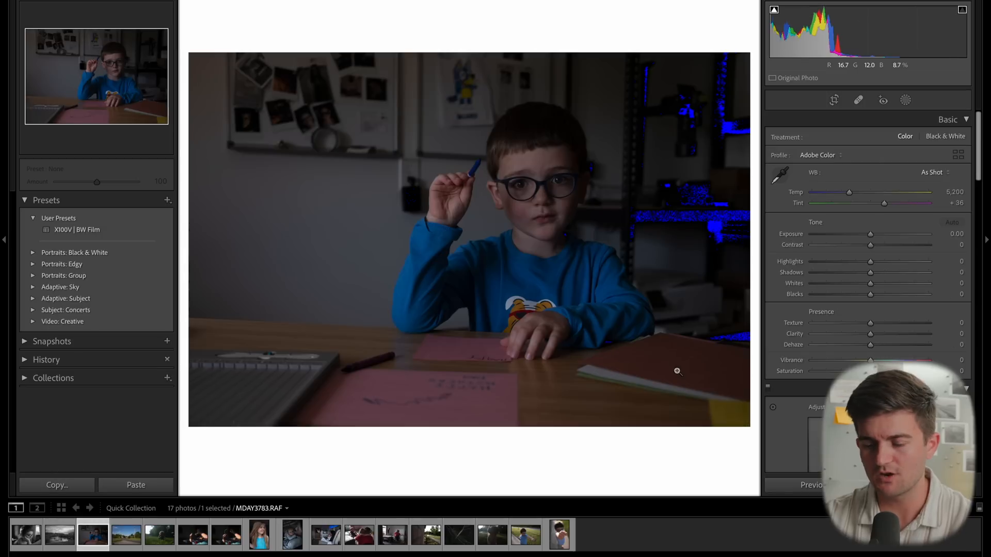
pyautogui.click(134, 230)
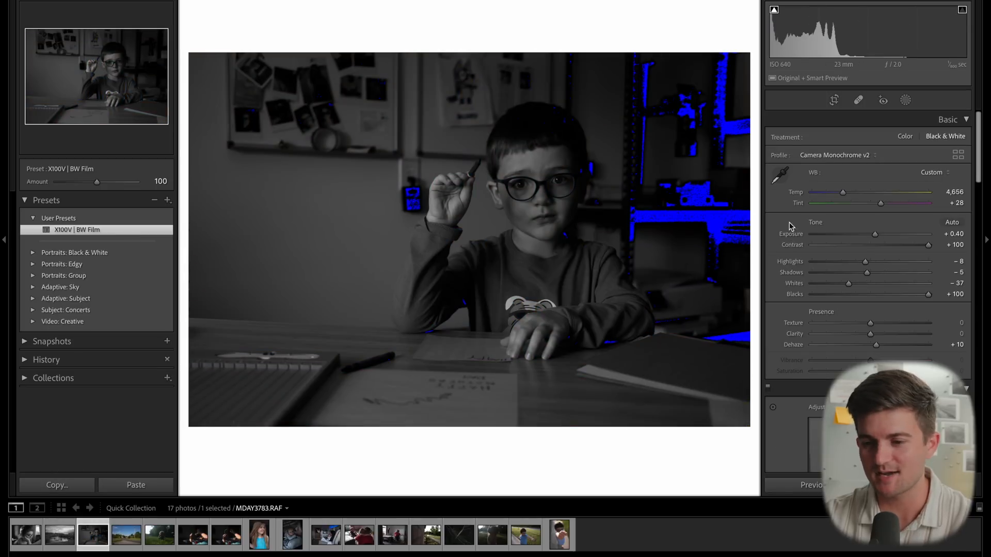
# - Adjust its tone to Exposure +1.10, Contrast +72, Shadows +11 and Highlights +12
pyautogui.moveTo(874, 234); pyautogui.dragTo(877, 236)
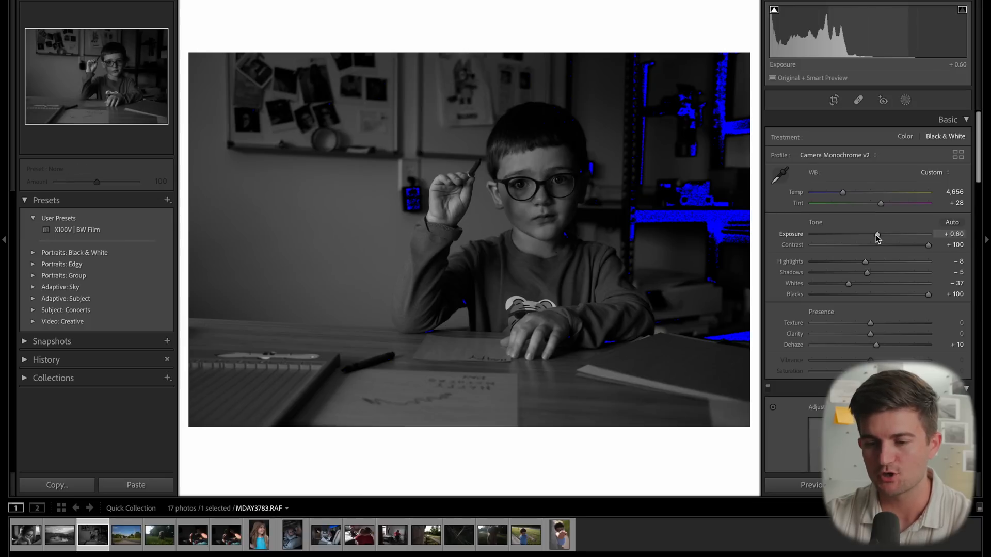
pyautogui.moveTo(878, 235); pyautogui.dragTo(912, 247)
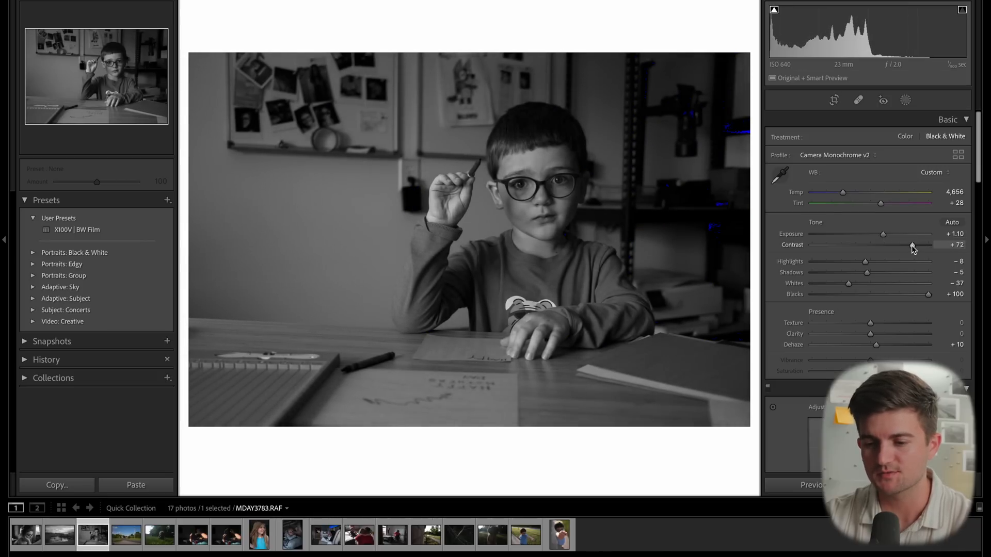
pyautogui.moveTo(867, 273); pyautogui.dragTo(876, 276)
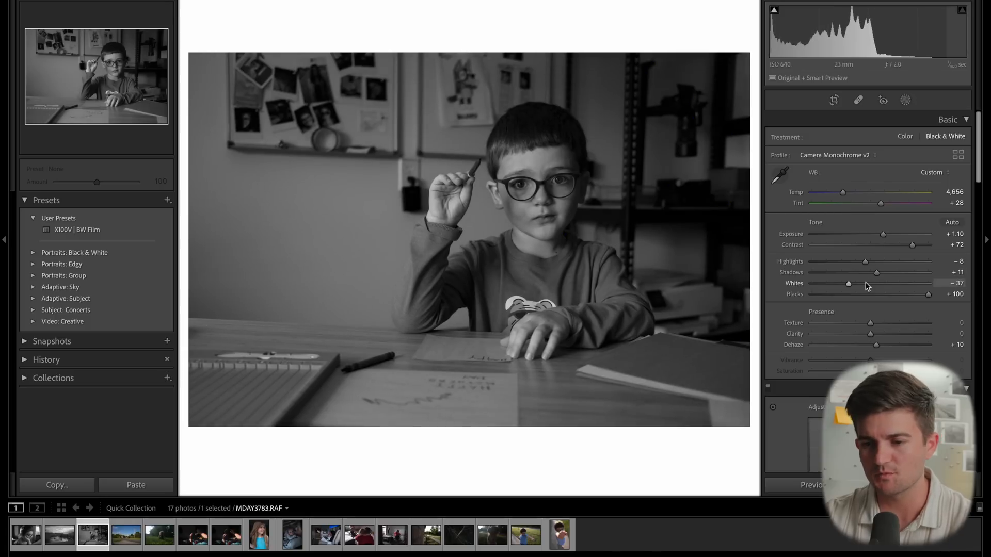
pyautogui.moveTo(866, 263); pyautogui.dragTo(877, 263)
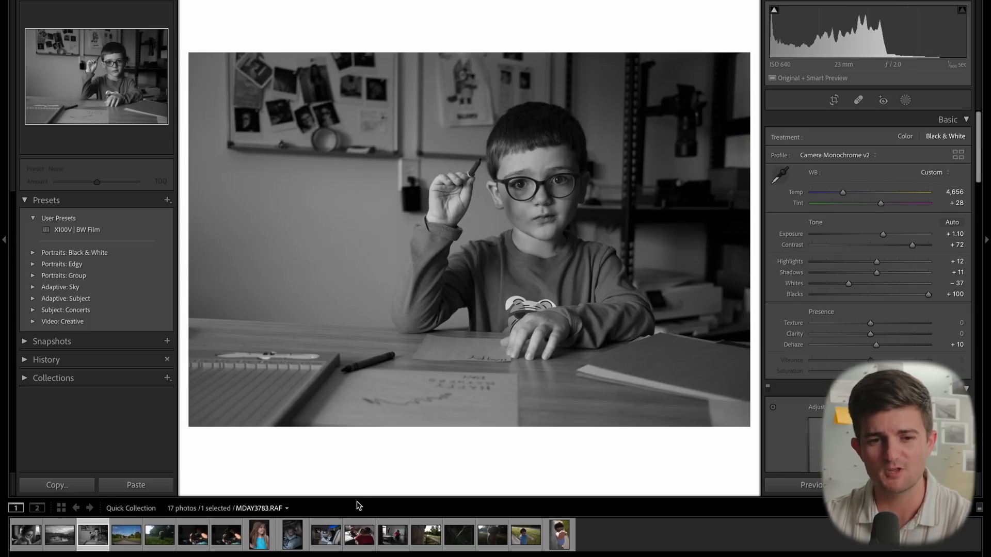
# - Move to the next photo, the road under the bridge, and apply the X100V | BW Film preset
pyautogui.press('Right')
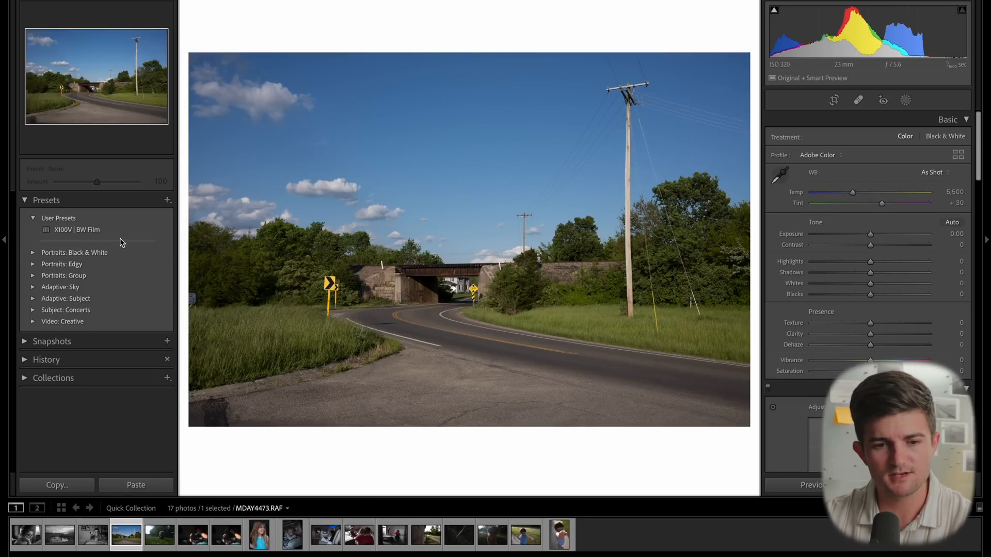
pyautogui.click(120, 231)
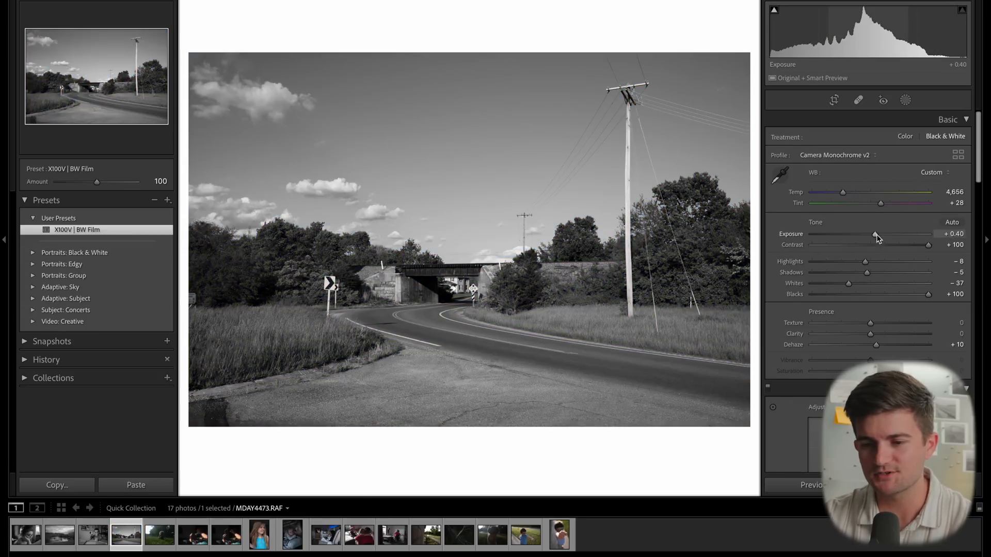
# - Adjust the road photo's tone to Exposure +0.60, Contrast +75, Highlights -55 and Shadows +3
pyautogui.moveTo(877, 233); pyautogui.dragTo(878, 235)
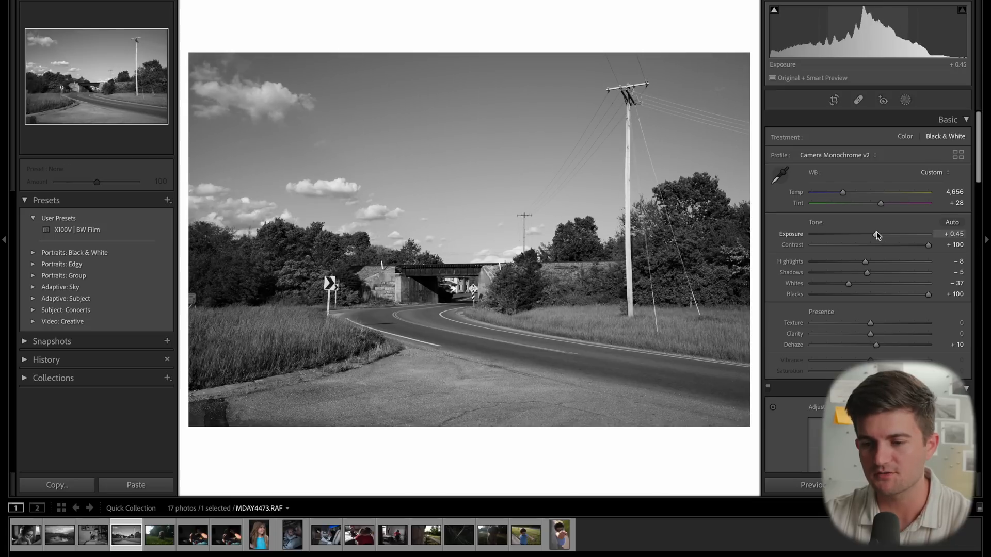
pyautogui.moveTo(866, 262)
pyautogui.mouseDown()
pyautogui.moveTo(857, 263)
pyautogui.moveTo(872, 273)
pyautogui.mouseUp()
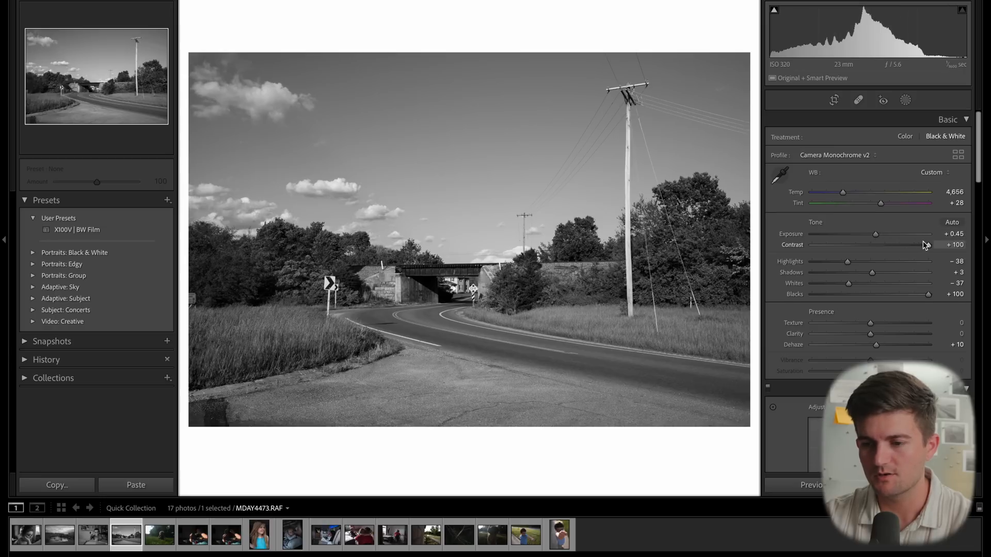
pyautogui.moveTo(926, 242); pyautogui.dragTo(839, 262)
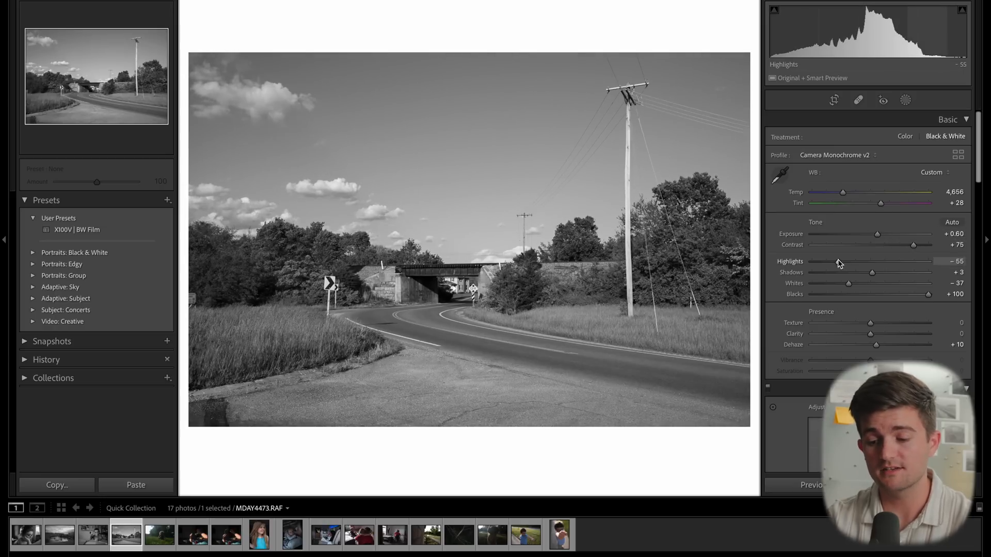
# - Crop the road photo slightly in from the left edge and commit the crop
pyautogui.press('r')
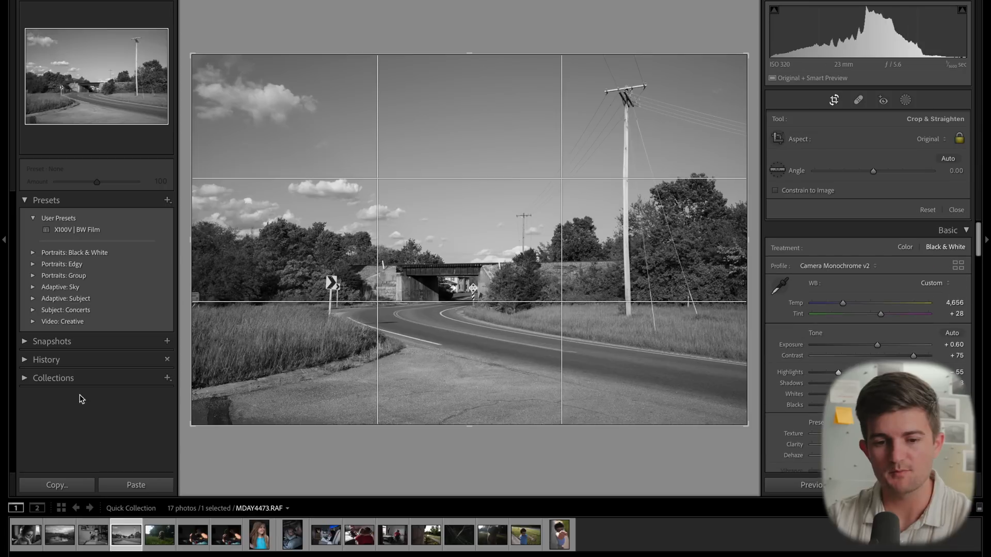
pyautogui.moveTo(191, 262); pyautogui.dragTo(203, 261)
pyautogui.press('Return')
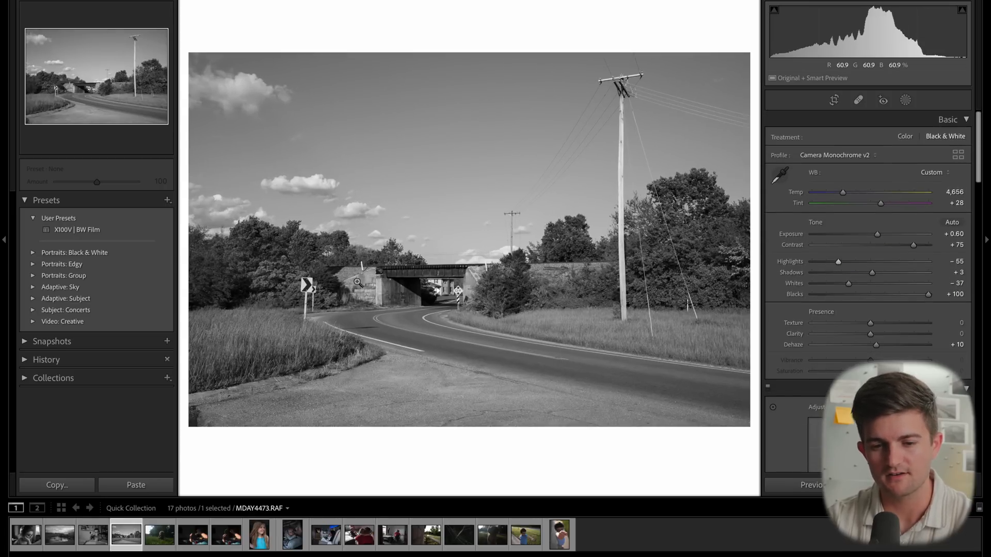
# - Move to the photo of the child crouching in the grass, apply the X100V | BW Film preset, and set Exposure to +0.70
pyautogui.press('Right')
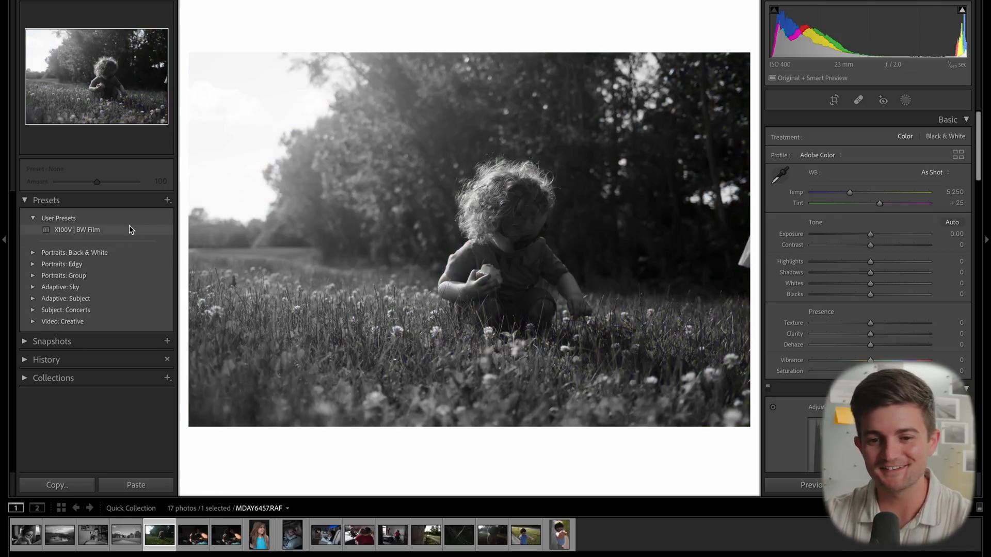
pyautogui.click(129, 230)
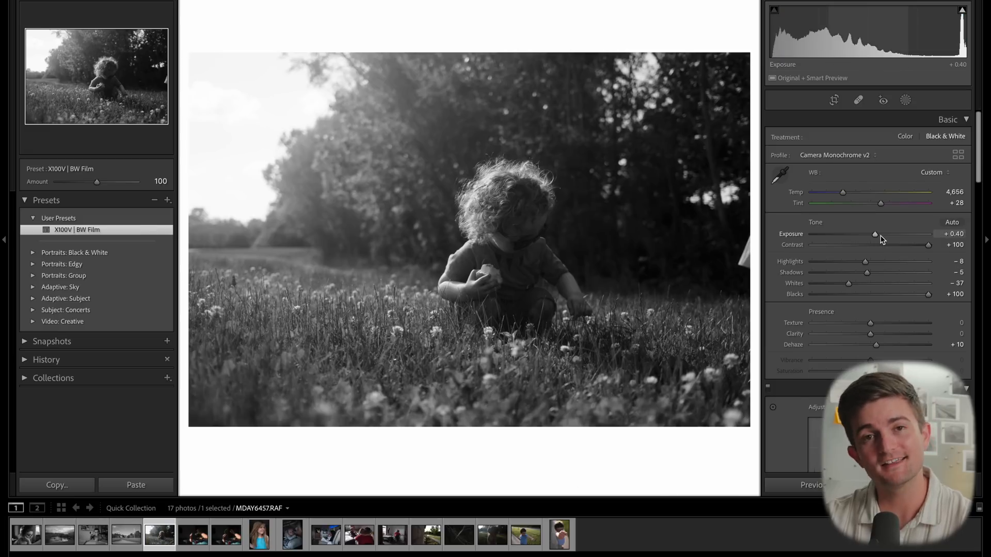
pyautogui.scroll(2, 882, 238)
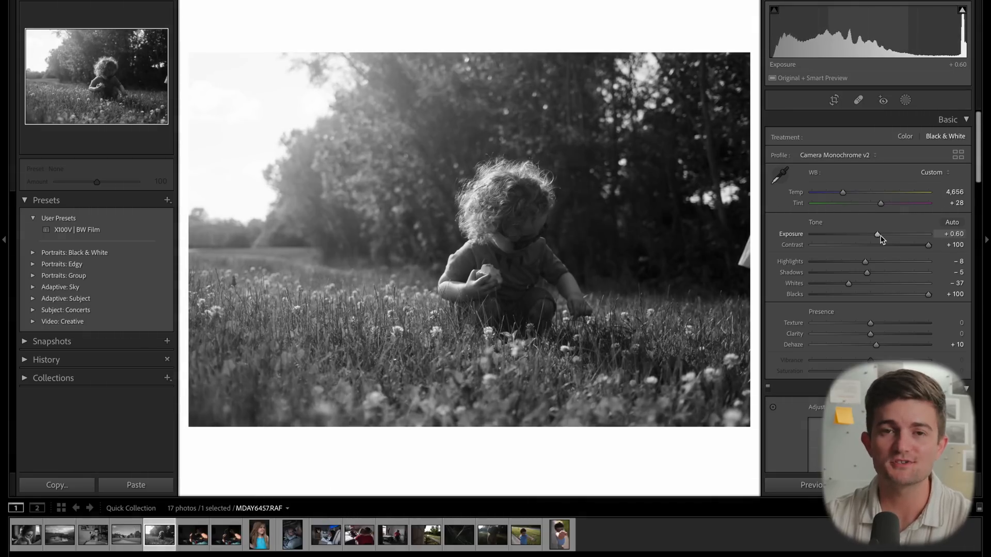
pyautogui.scroll(1, 882, 238)
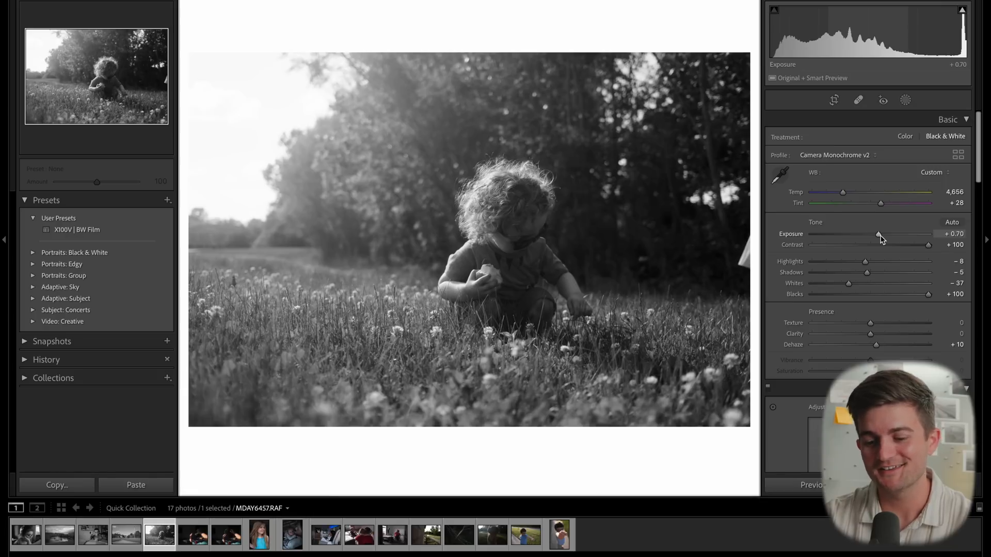
# - Set the child photo's Highlights to -50 and Shadows to -9 with clipping warnings shown
pyautogui.press('j')
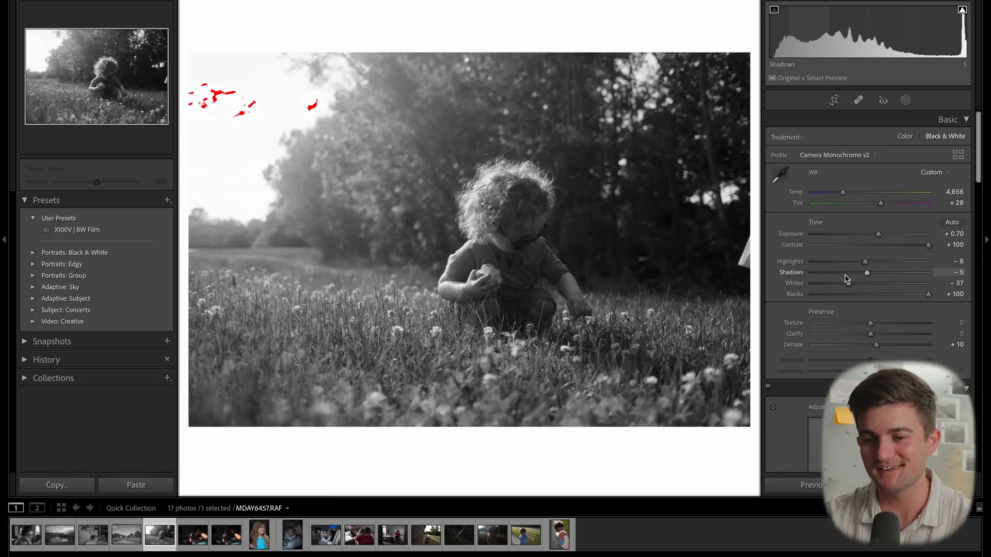
pyautogui.moveTo(851, 265); pyautogui.dragTo(842, 264)
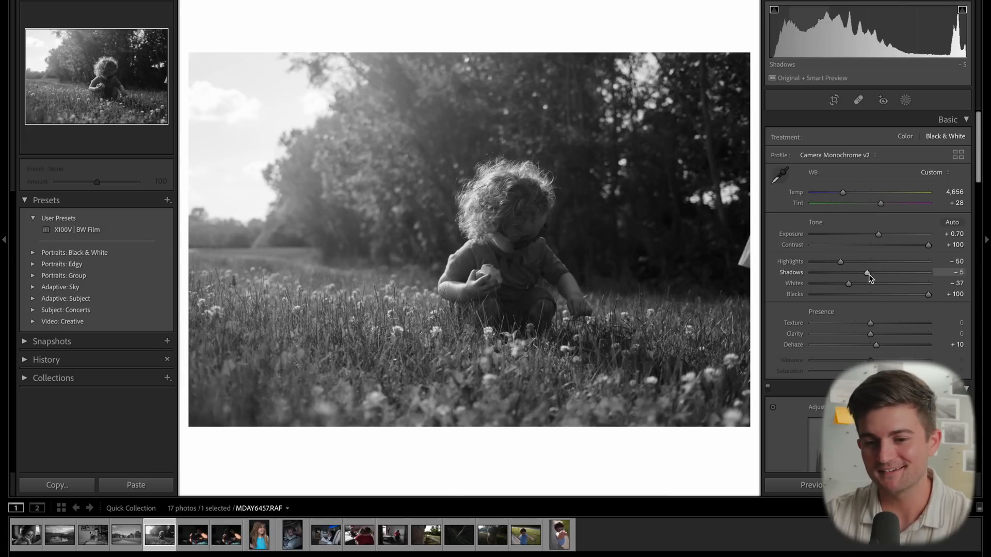
pyautogui.moveTo(867, 273); pyautogui.dragTo(865, 273)
# - Crop the child photo slightly in from the bottom-right corner, reposition the frame, and commit the crop
pyautogui.press('r')
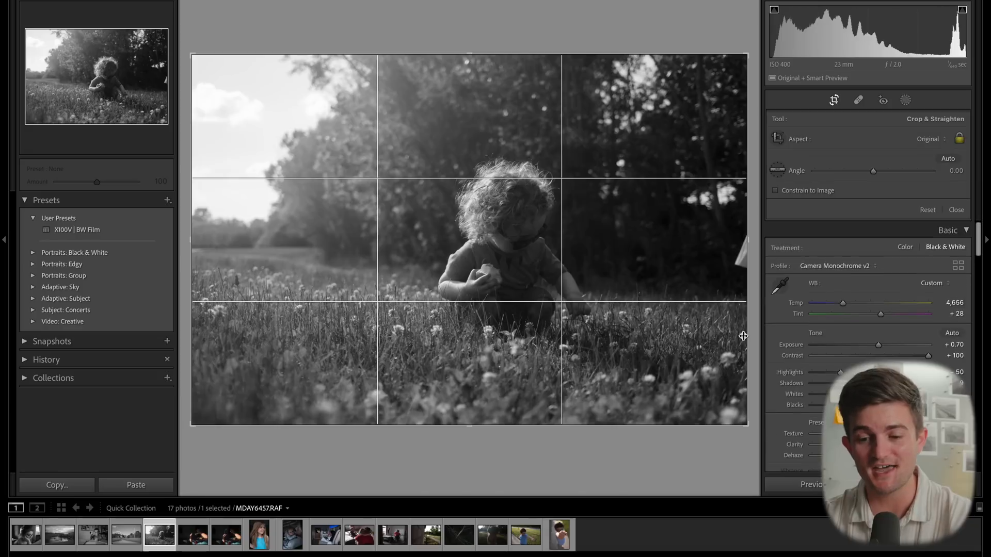
pyautogui.moveTo(744, 412); pyautogui.dragTo(737, 413)
pyautogui.moveTo(645, 273); pyautogui.dragTo(640, 280)
pyautogui.press('Return')
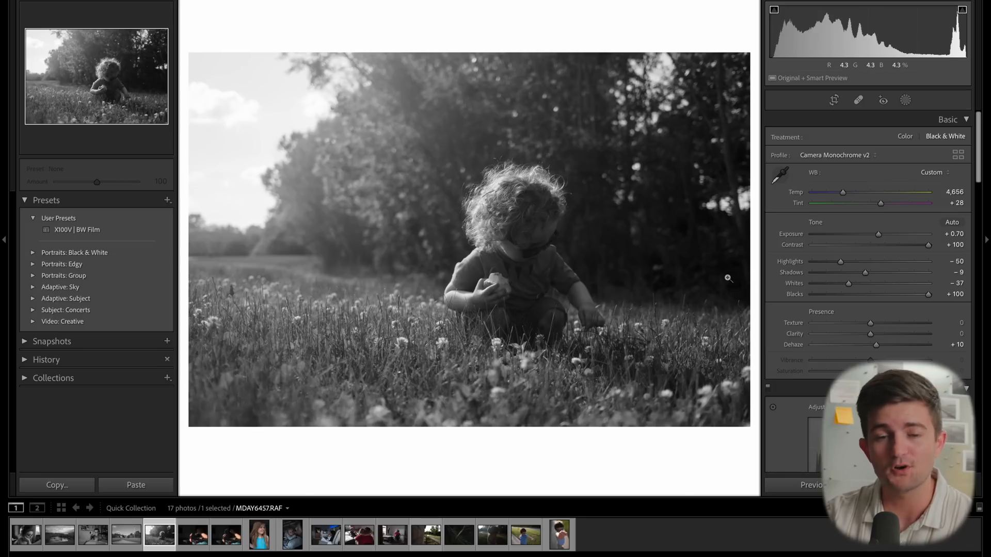
# - Adjust the child photo's Highlights to -36 and Whites to -55
pyautogui.moveTo(840, 262); pyautogui.dragTo(809, 262)
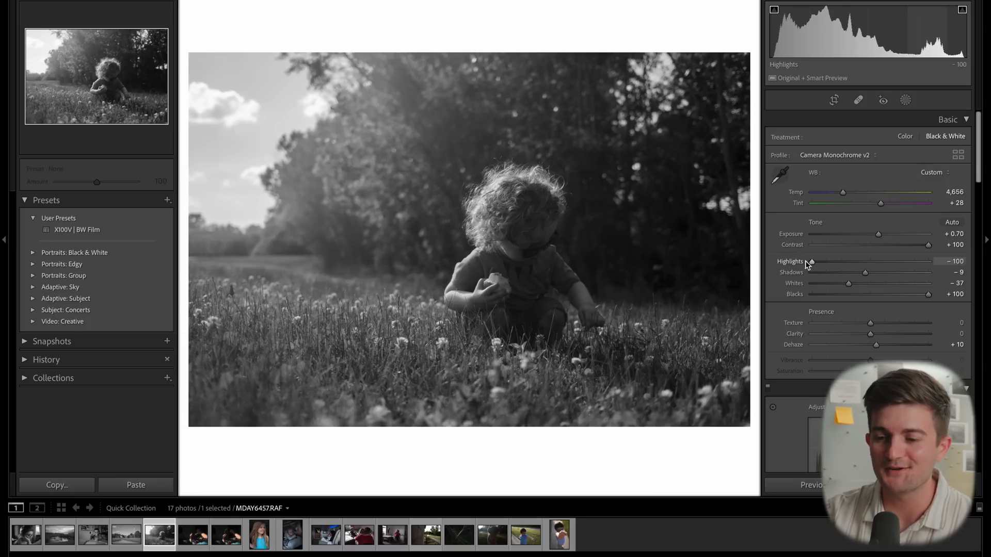
pyautogui.moveTo(811, 264); pyautogui.dragTo(839, 284)
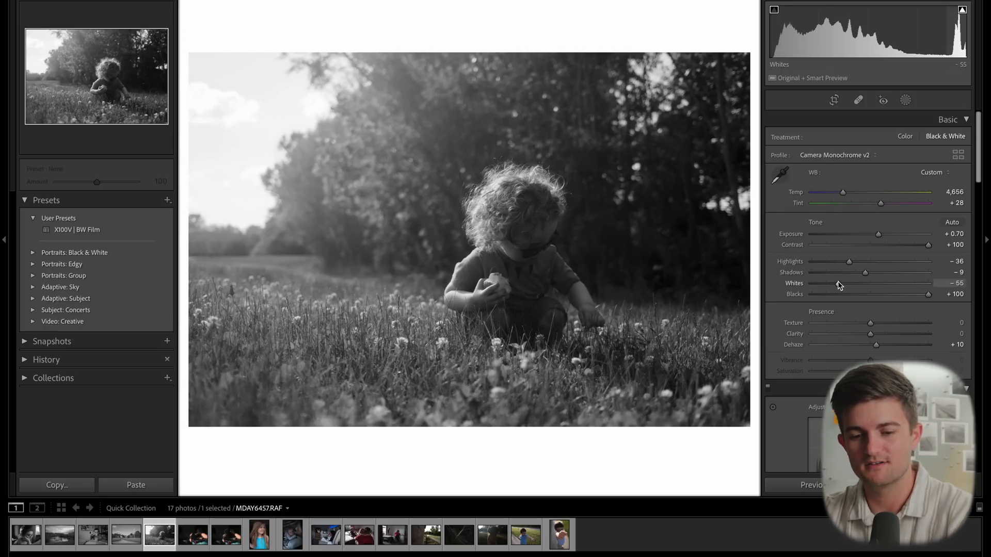
# - Move to the photo of hands holding sunglasses and apply the X100V | BW Film preset
pyautogui.press('Right')
pyautogui.press('Right')
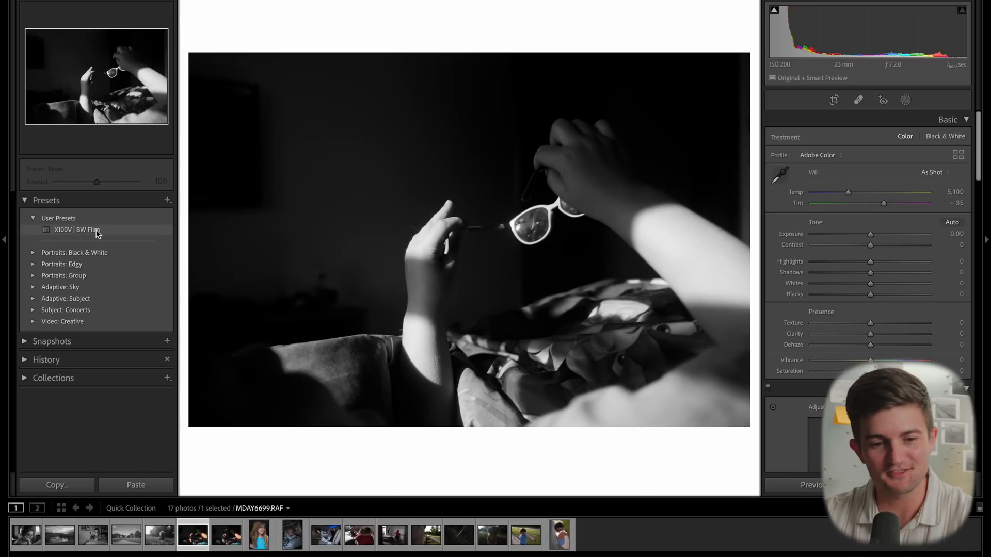
pyautogui.click(97, 231)
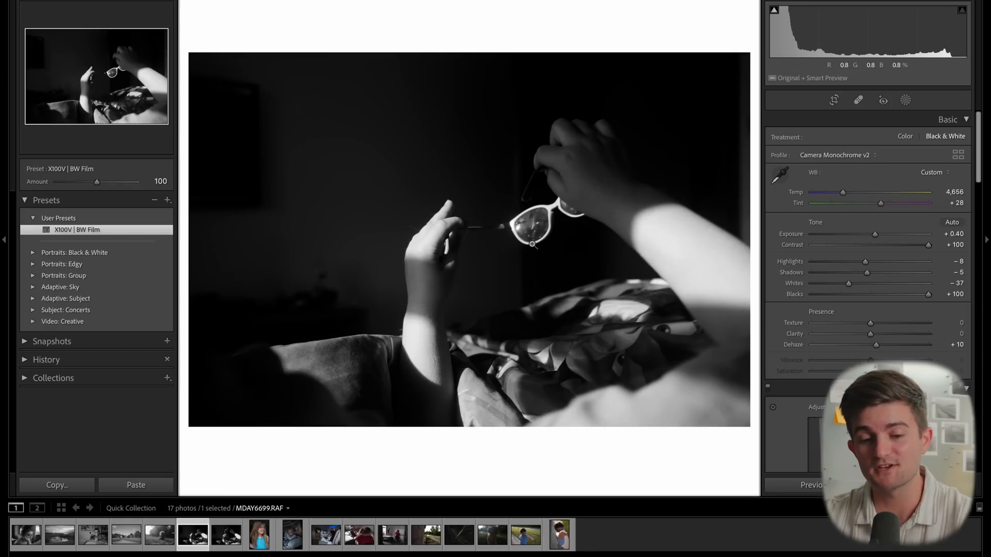
# - Open the portrait of the girl in the blue top and apply the X100V | BW Film preset
pyautogui.click(259, 536)
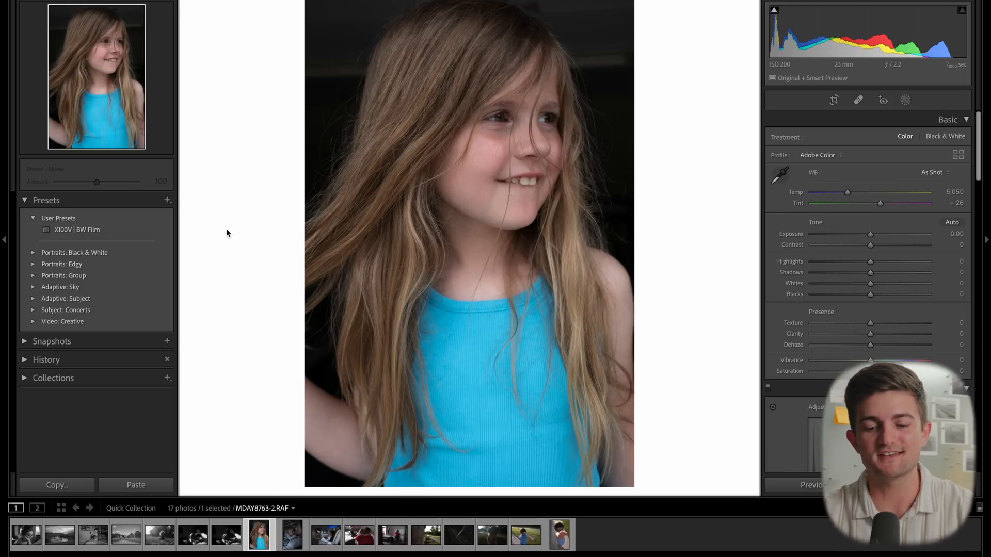
pyautogui.click(133, 230)
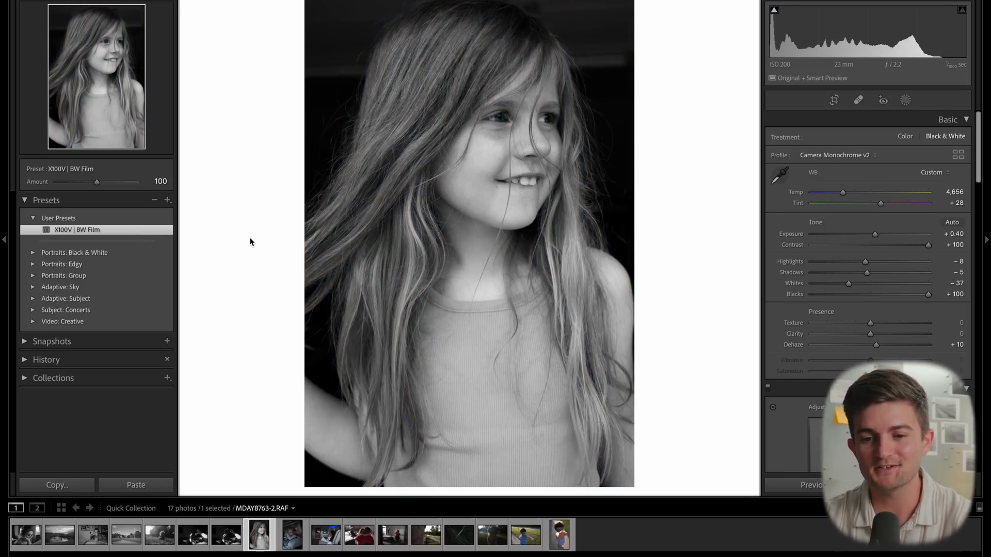
# - Straighten the girl portrait to a crop angle of 1.00 and commit the crop
pyautogui.press('r')
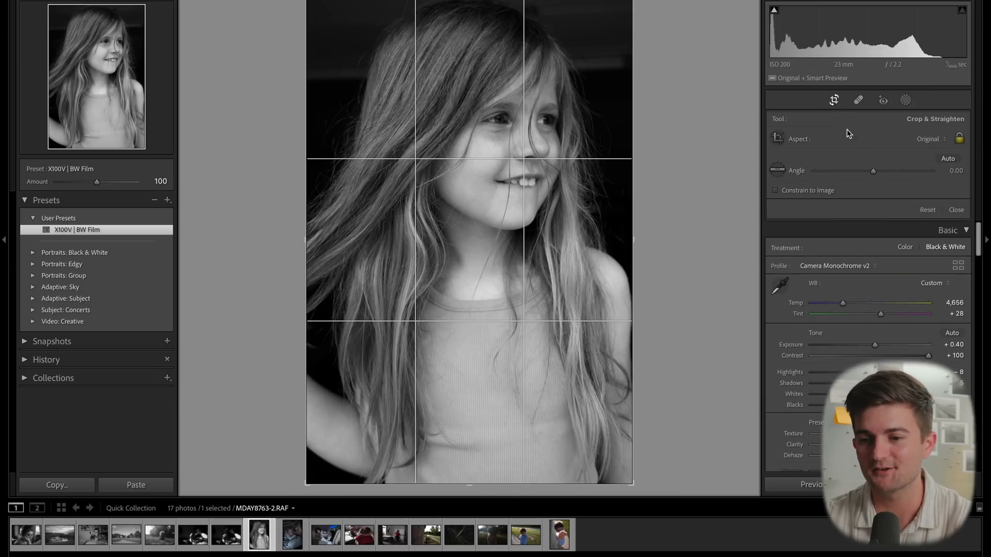
pyautogui.scroll(10, 857, 173)
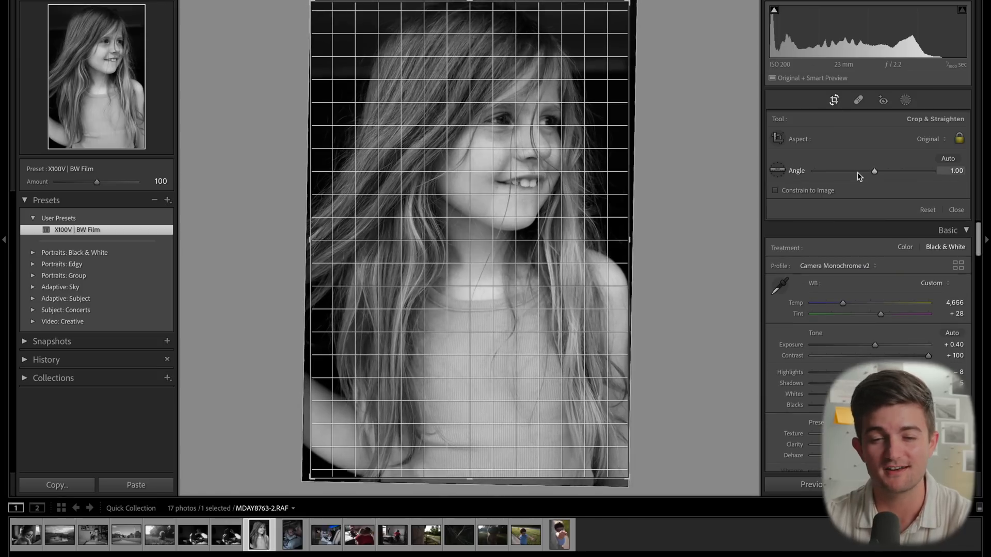
pyautogui.press('Return')
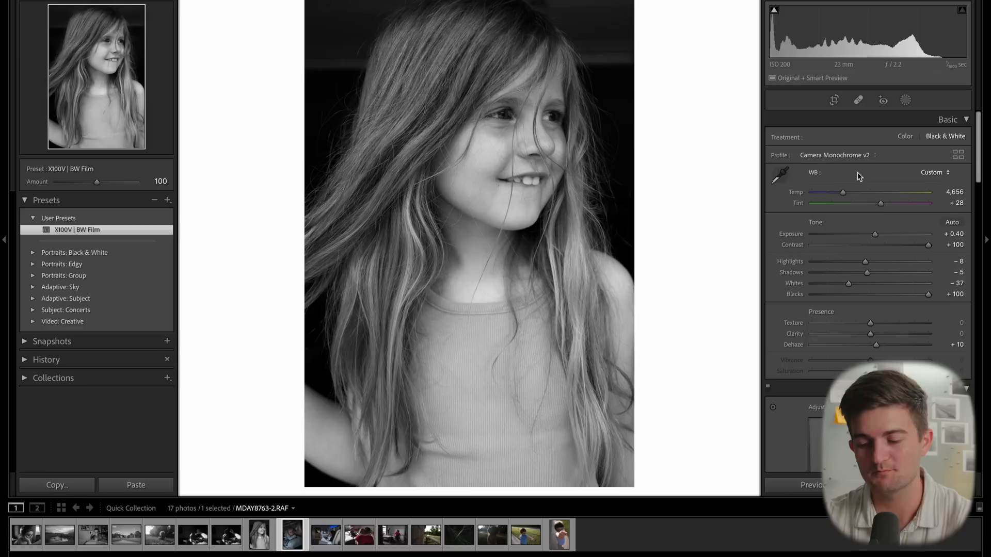
# - Move to the photo of the baby held by the mother and apply the X100V | BW Film preset
pyautogui.press('Right')
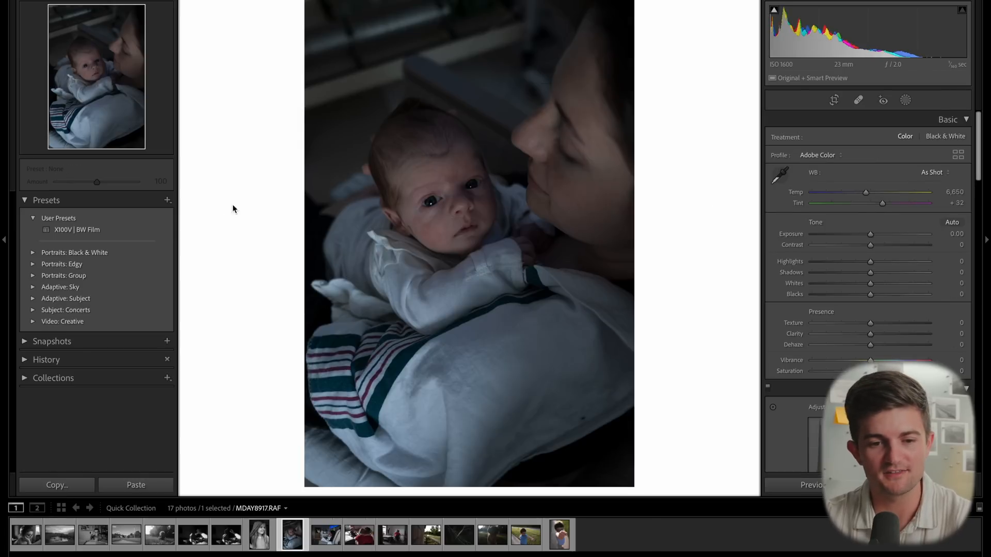
pyautogui.click(132, 228)
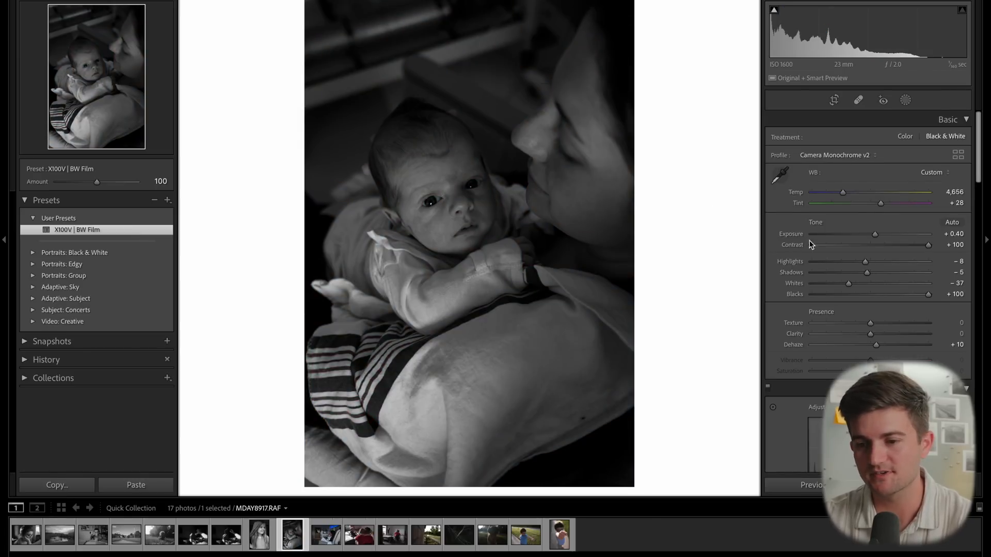
# - Raise the baby photo's Exposure to +1.80 while checking clipping warnings
pyautogui.press('j')
pyautogui.press('Up')
pyautogui.press('Up')
pyautogui.press('Up')
pyautogui.press('Up')
pyautogui.press('Up')
pyautogui.press('Up')
pyautogui.press('Up')
pyautogui.press('Up')
pyautogui.press('Up')
pyautogui.press('Up')
pyautogui.press('Up')
pyautogui.press('Up')
pyautogui.press('Up')
pyautogui.press('Up')
pyautogui.press('j')
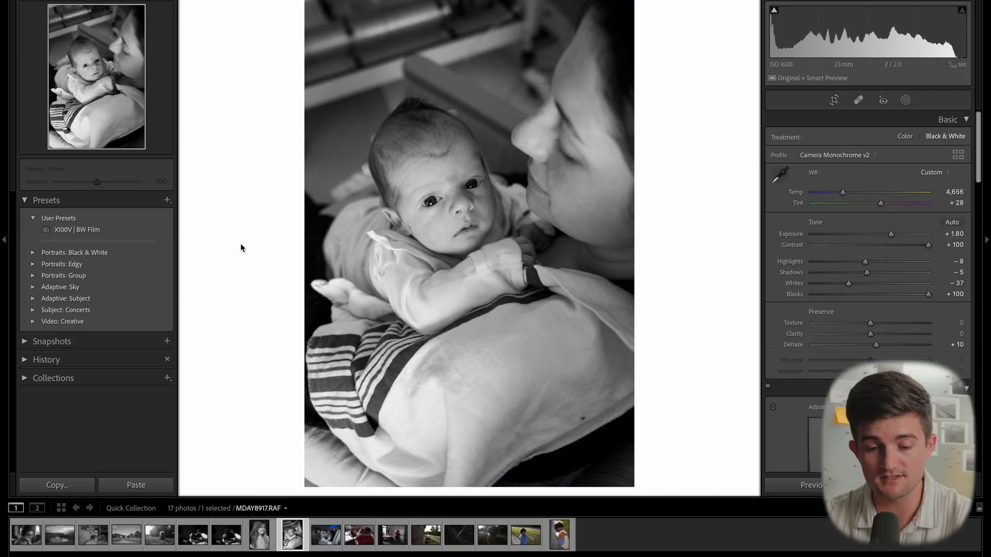
# - Move to the hospital chair photo, apply the X100V | BW Film preset, and set Exposure to +0.80
pyautogui.press('Right')
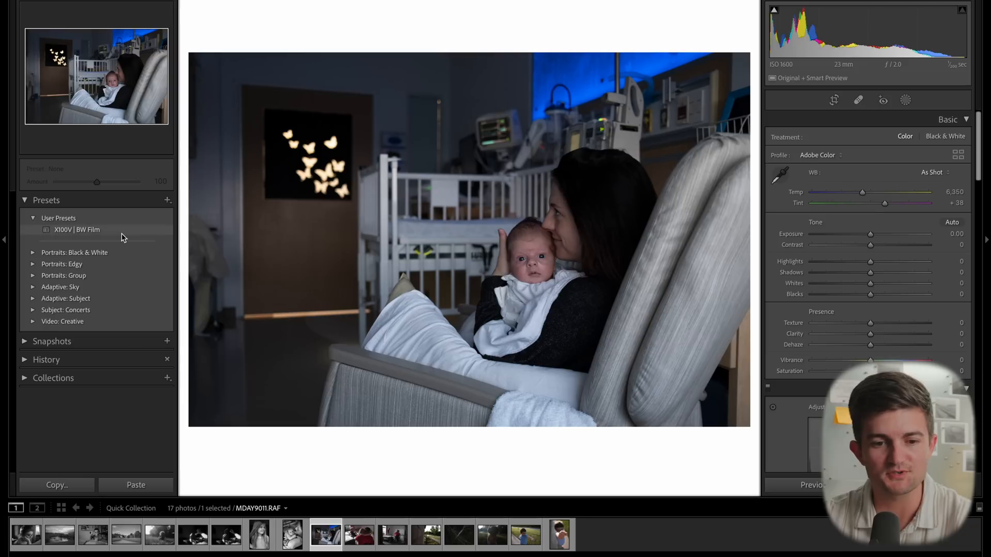
pyautogui.click(122, 233)
pyautogui.press('j')
pyautogui.press('Up')
pyautogui.press('Up')
pyautogui.press('Up')
pyautogui.press('Up')
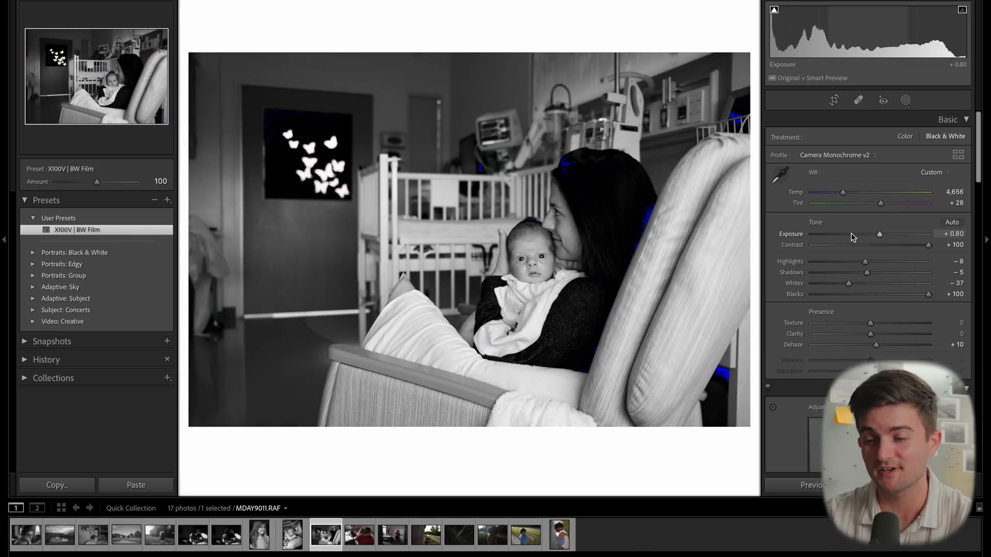
# - Lower the hospital chair photo's Contrast to +85
pyautogui.press('Down')
pyautogui.press('Down')
pyautogui.press('Down')
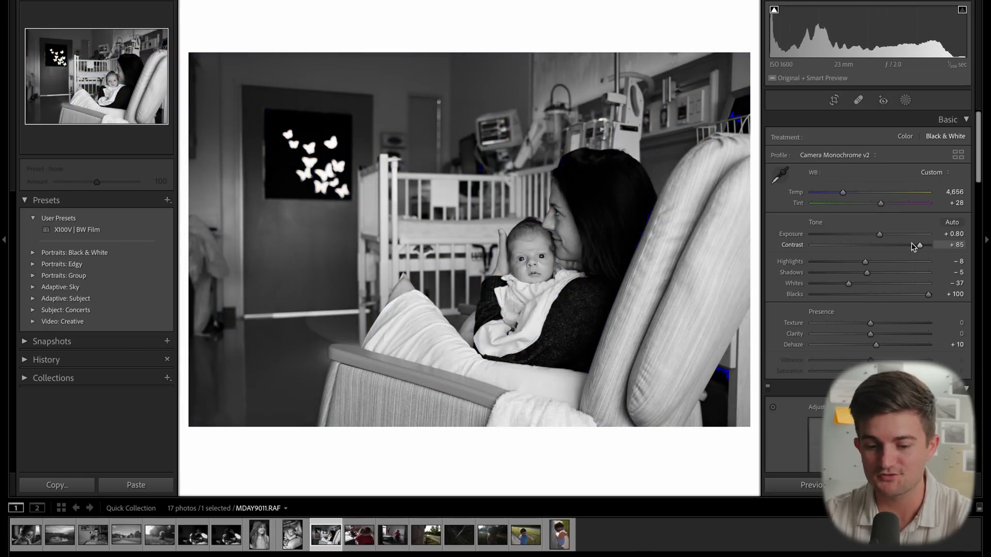
# - Straighten the hospital chair photo to angle -0.30, trim the crop's top edge, reposition the frame, and commit
pyautogui.press('r')
pyautogui.press('Down')
pyautogui.press('Down')
pyautogui.press('Down')
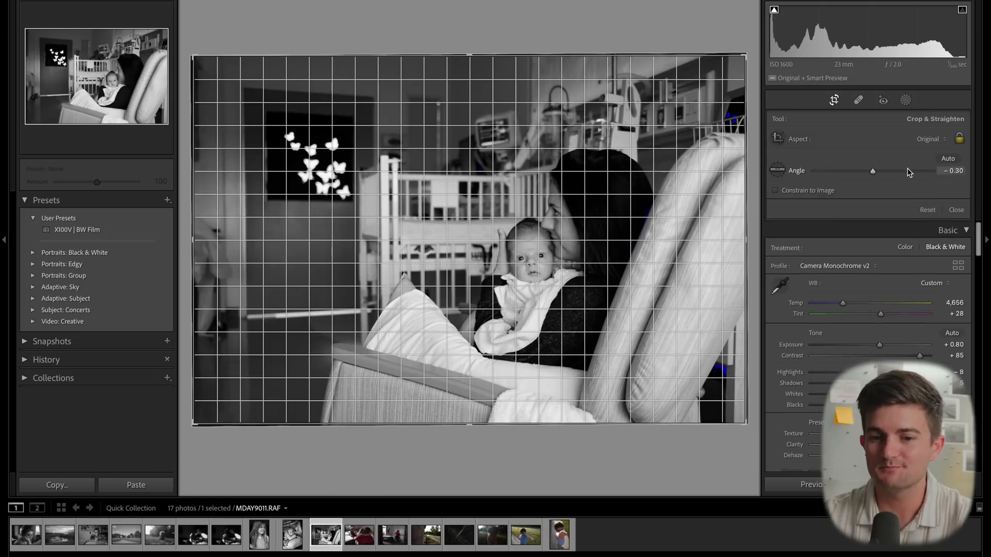
pyautogui.moveTo(550, 54); pyautogui.dragTo(551, 60)
pyautogui.moveTo(453, 235); pyautogui.dragTo(442, 236)
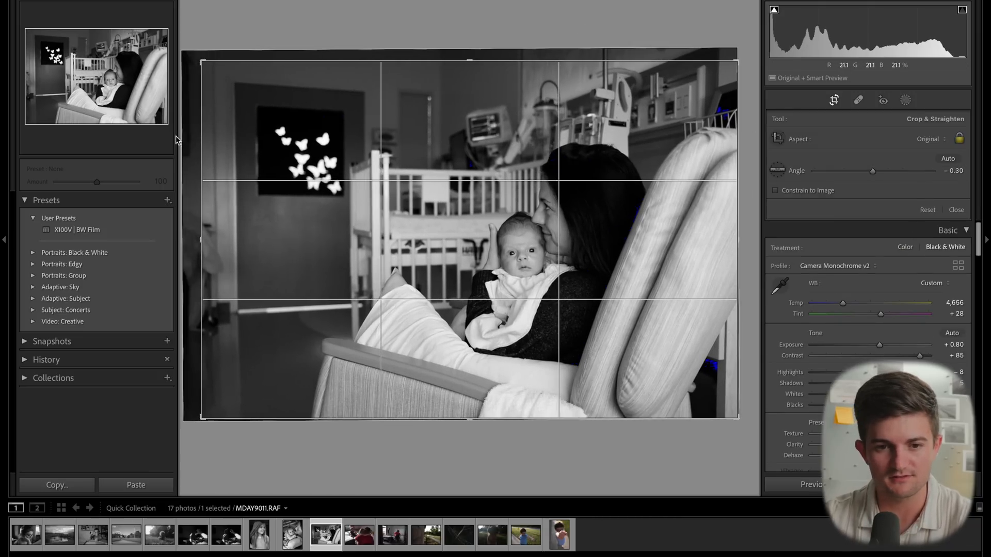
pyautogui.press('Return')
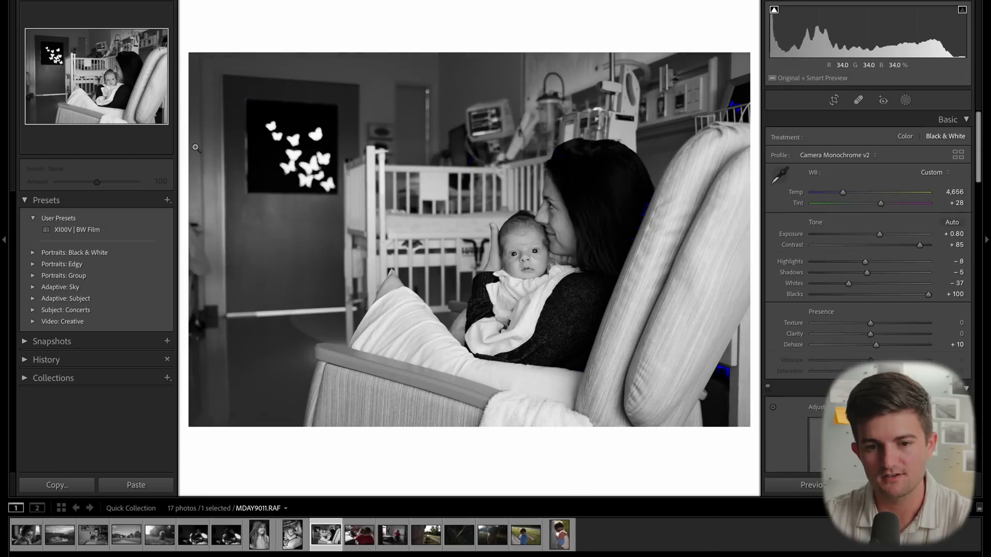
# - Move to the photo of the girl hugging her father, apply the X100V | BW Film preset, and set Exposure to +1.20
pyautogui.press('Right')
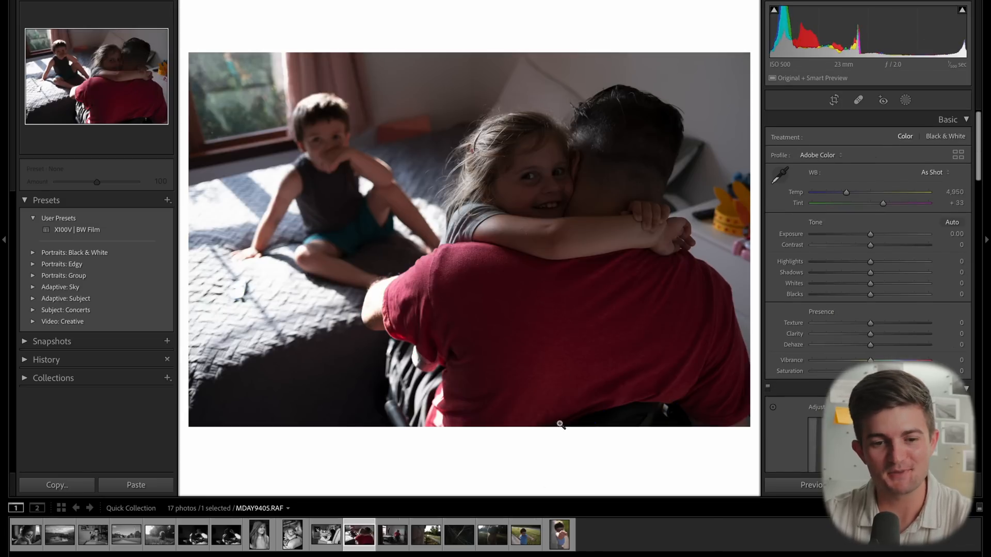
pyautogui.click(93, 230)
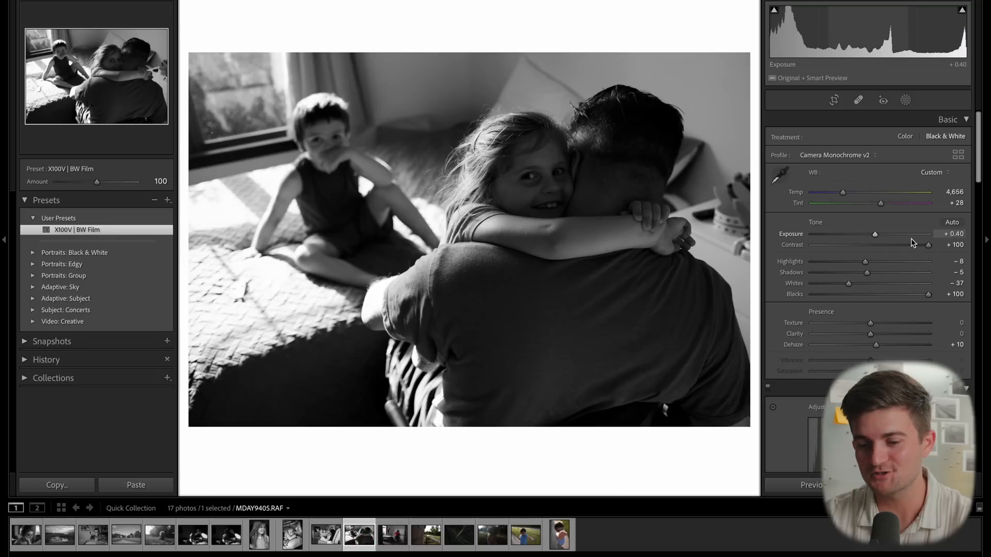
pyautogui.press('j')
pyautogui.press('Up')
pyautogui.press('Up')
pyautogui.press('Up')
pyautogui.press('Up')
pyautogui.press('Up')
pyautogui.press('Up')
pyautogui.press('Up')
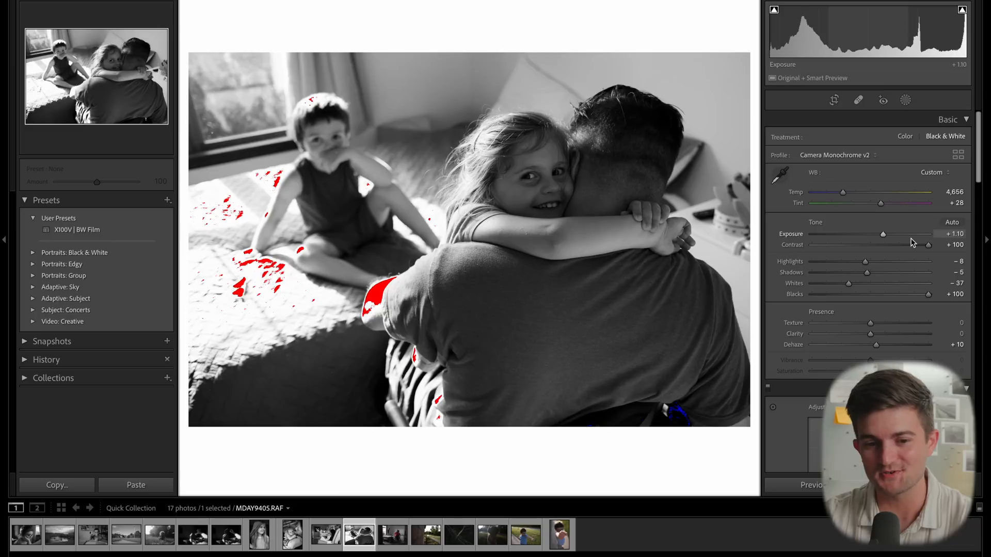
pyautogui.press('Up')
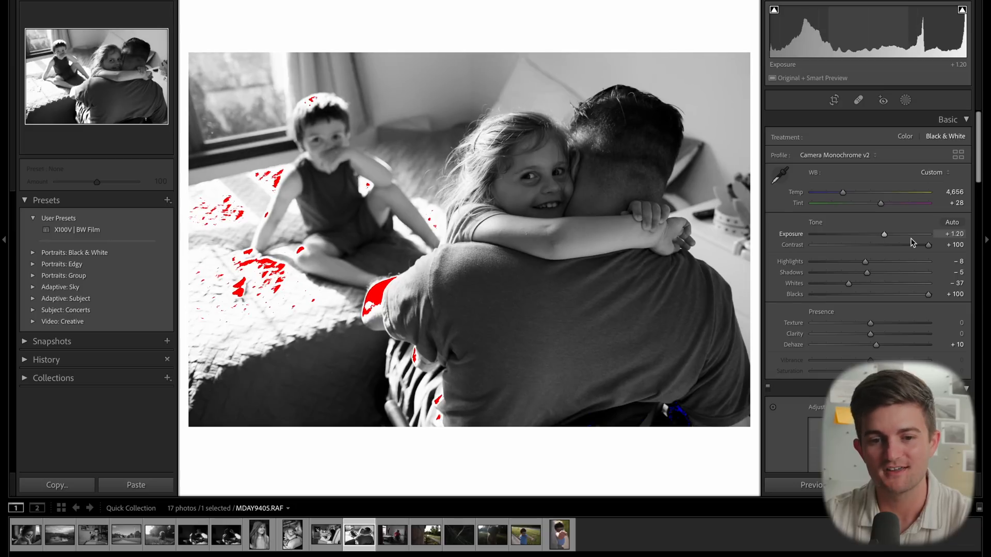
# - Adjust the hug photo's tone to Contrast +65, Highlights -69, Exposure +1.70 and Shadows -19
pyautogui.moveTo(928, 247); pyautogui.dragTo(909, 251)
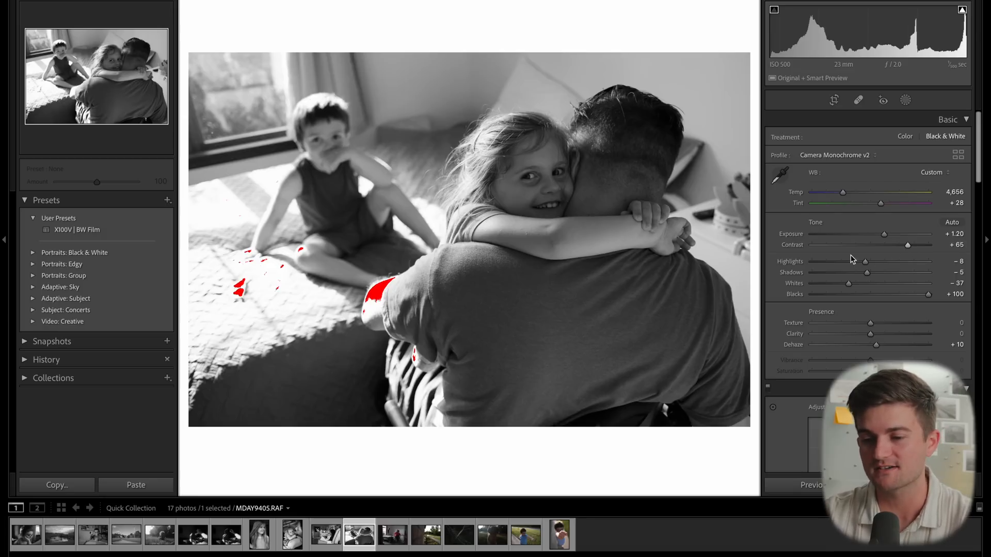
pyautogui.moveTo(849, 266); pyautogui.dragTo(835, 262)
pyautogui.moveTo(885, 236); pyautogui.dragTo(889, 236)
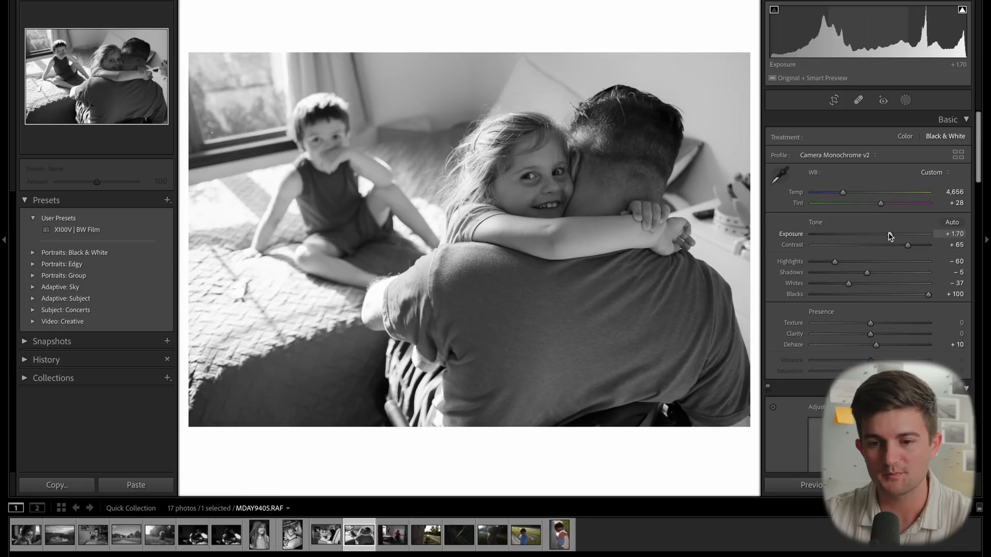
pyautogui.moveTo(835, 262); pyautogui.dragTo(829, 262)
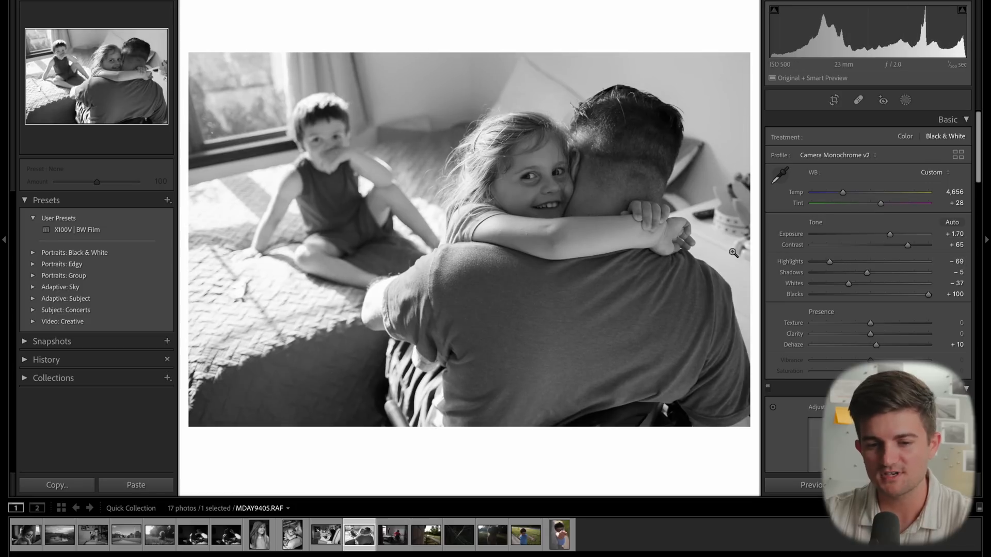
pyautogui.moveTo(867, 275); pyautogui.dragTo(858, 275)
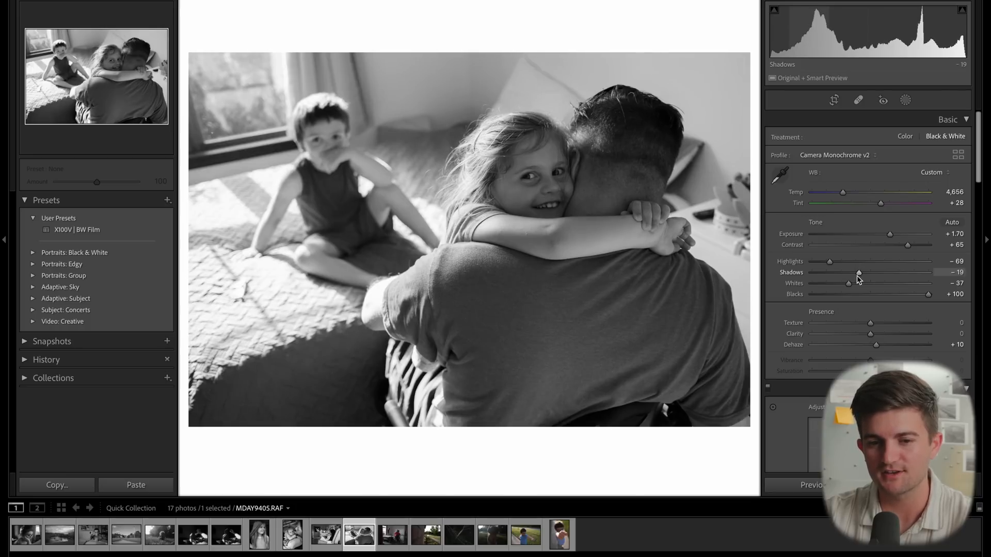
# - Select the wheelchair photo, apply the X100V | BW Film preset, and raise its Exposure
pyautogui.click(393, 535)
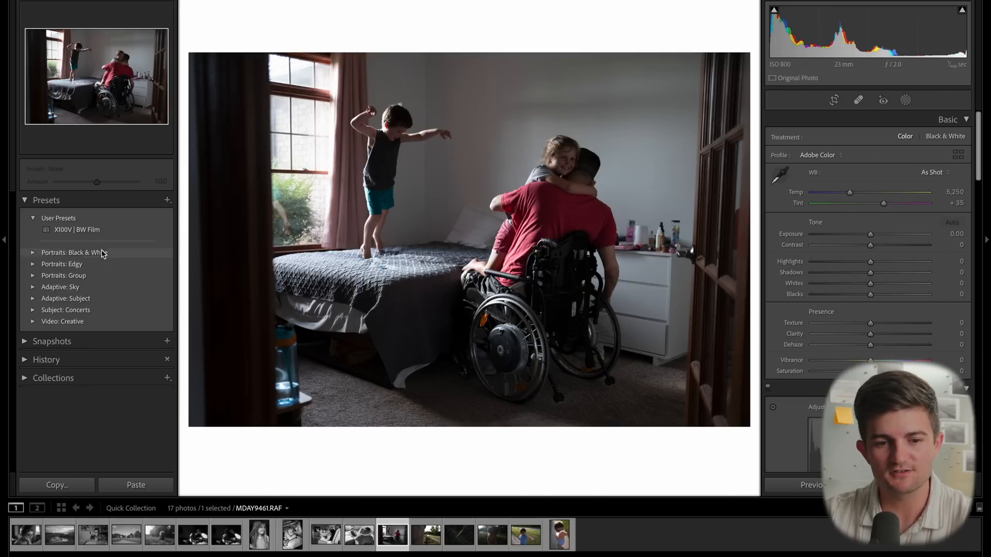
pyautogui.click(107, 230)
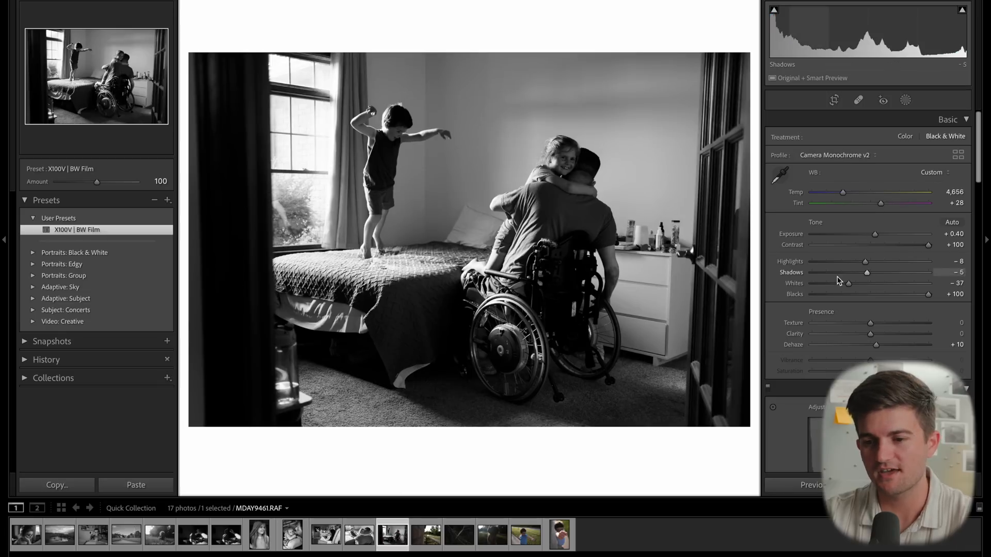
pyautogui.press('j')
pyautogui.moveTo(876, 237); pyautogui.dragTo(920, 246)
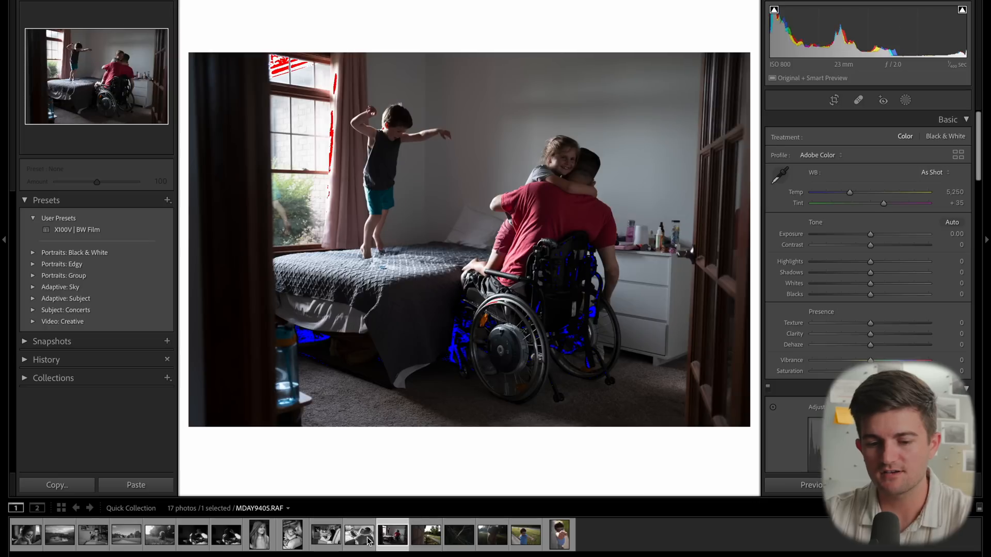
# - Copy the hug photo's settings and paste them onto the following wheelchair photo
pyautogui.click(369, 539)
pyautogui.press('super+shift+c')
pyautogui.press('Return')
pyautogui.press('Right')
pyautogui.press('super+shift+v')
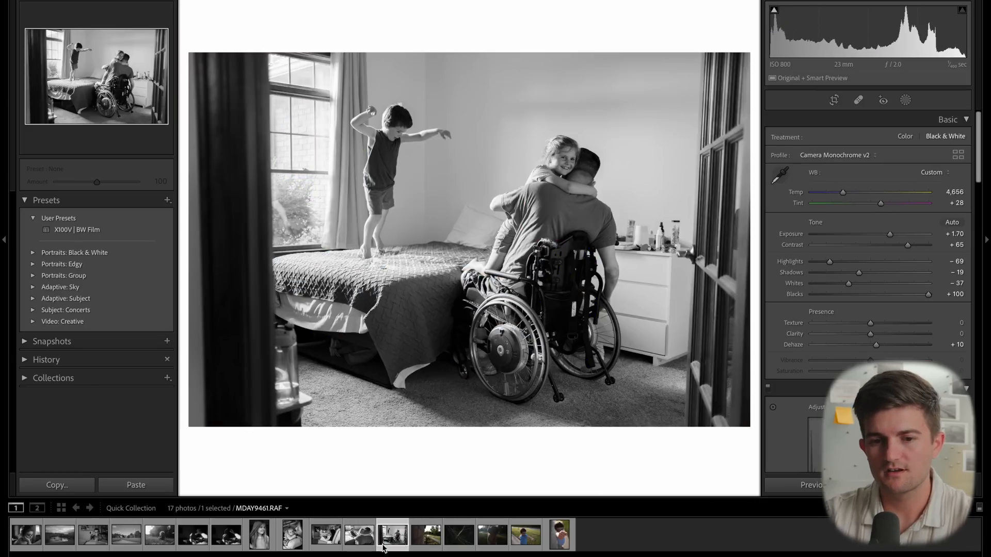
# - Straighten the wheelchair photo to angle -0.30 and reposition the image within a 4 x 5 / 8 x 10 crop
pyautogui.press('r')
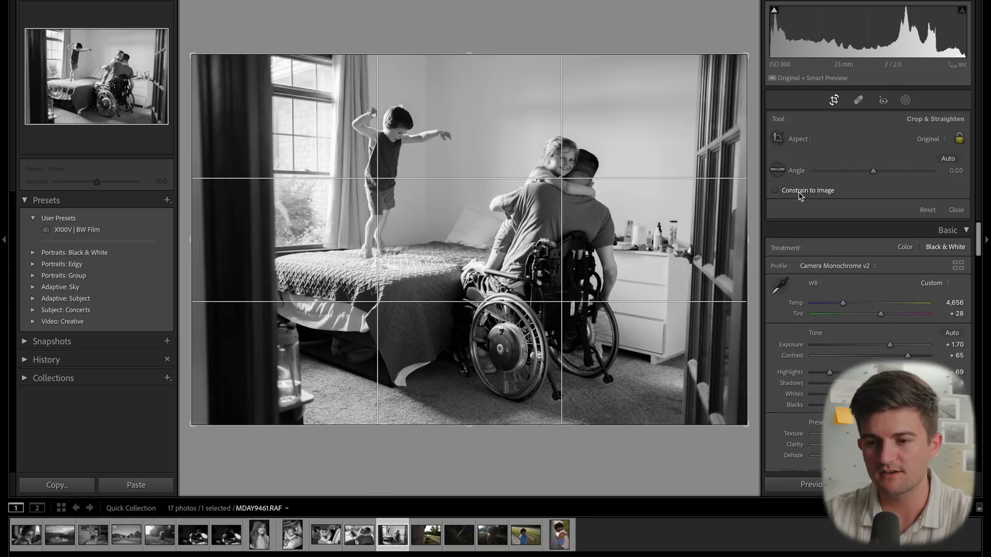
pyautogui.moveTo(812, 164); pyautogui.dragTo(817, 170)
pyautogui.click(942, 141)
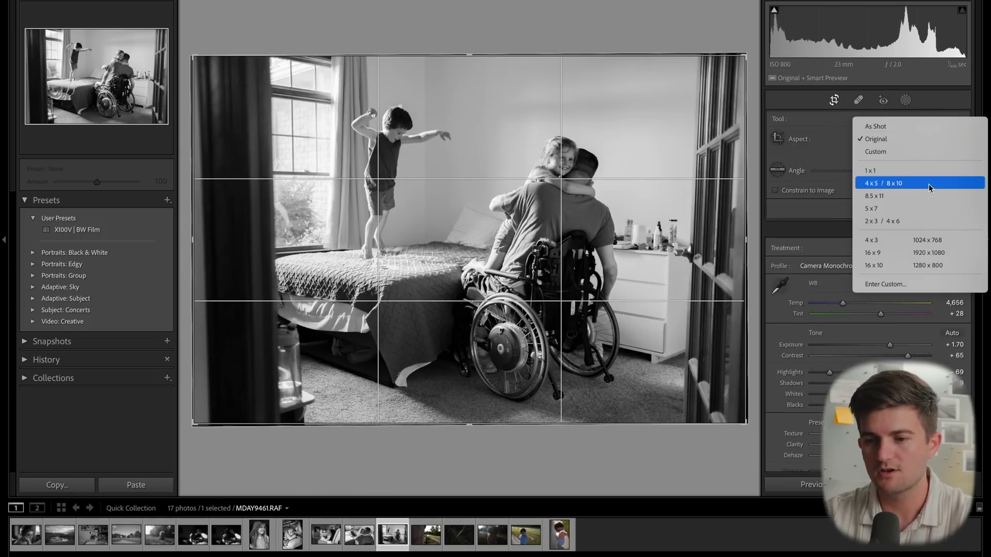
pyautogui.click(922, 187)
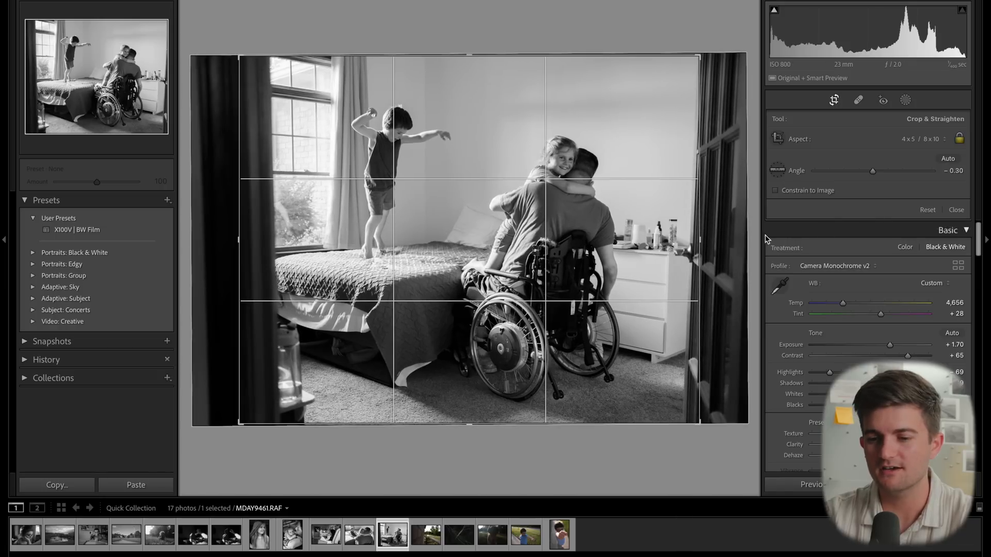
pyautogui.moveTo(506, 344); pyautogui.dragTo(623, 228)
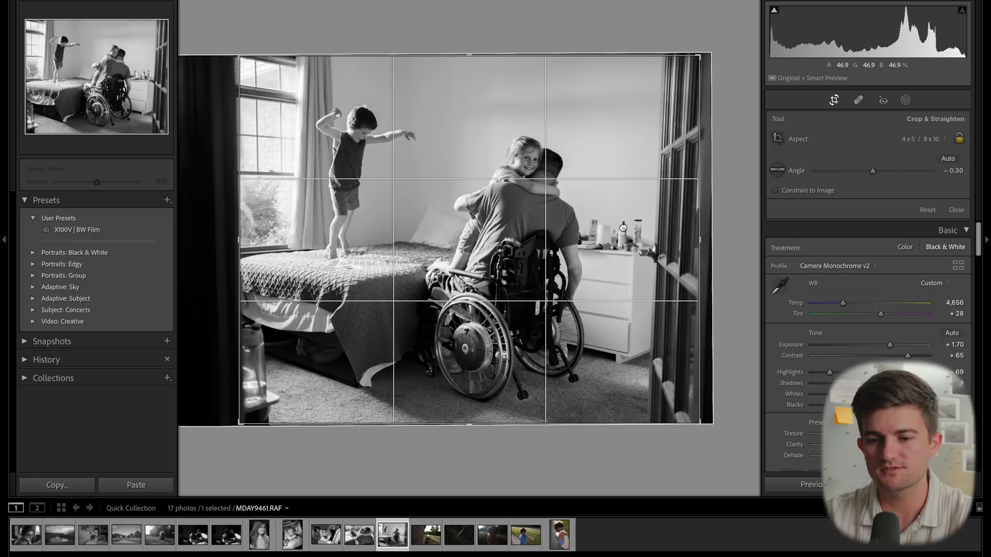
pyautogui.moveTo(623, 227); pyautogui.dragTo(643, 234)
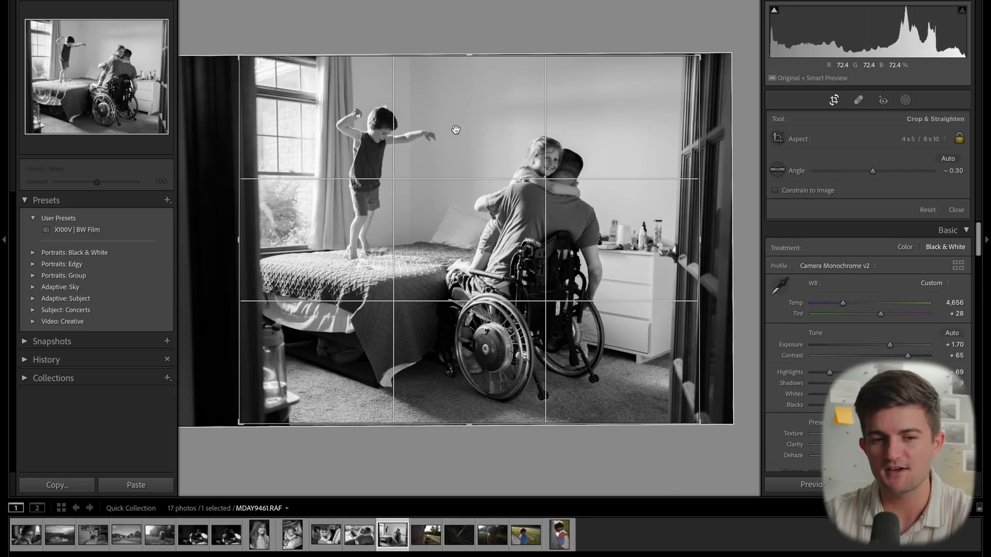
# - Change the crop aspect to 4 x 3, trim the top edge slightly, and commit the crop
pyautogui.click(918, 141)
pyautogui.click(888, 192)
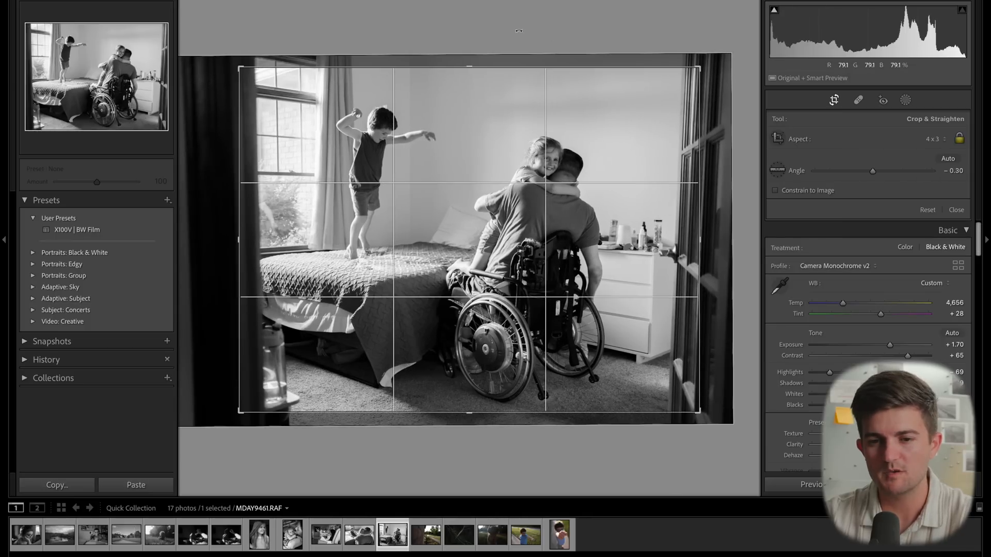
pyautogui.moveTo(468, 67); pyautogui.dragTo(467, 61)
pyautogui.press('Return')
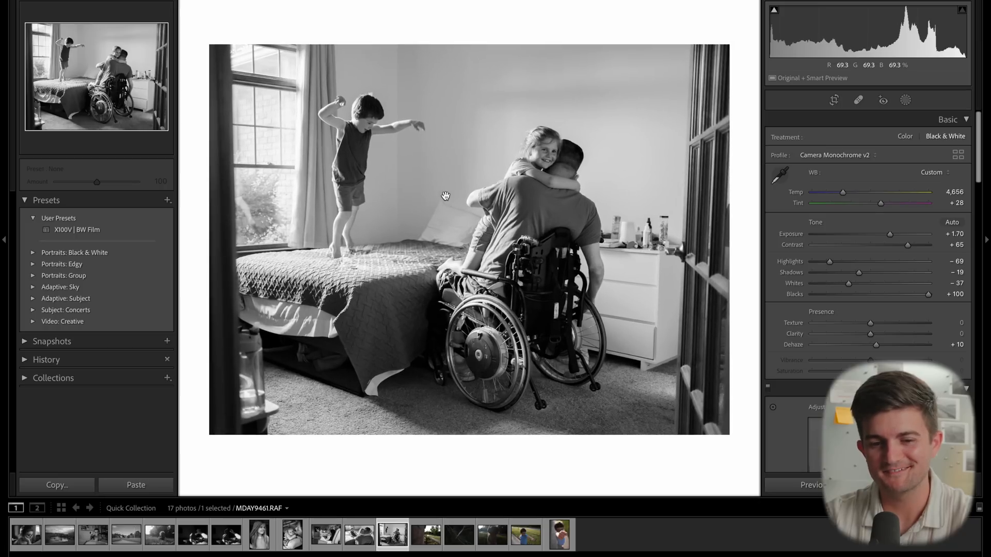
# - Move to the brick wall photo and apply the X100V | BW Film preset
pyautogui.press('Right')
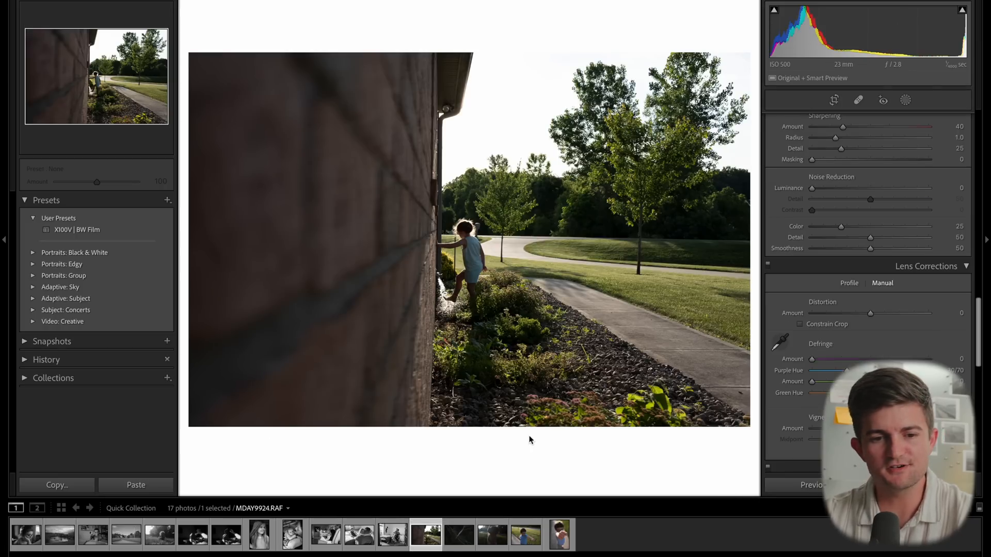
pyautogui.click(102, 230)
pyautogui.scroll(-2, 818, 371)
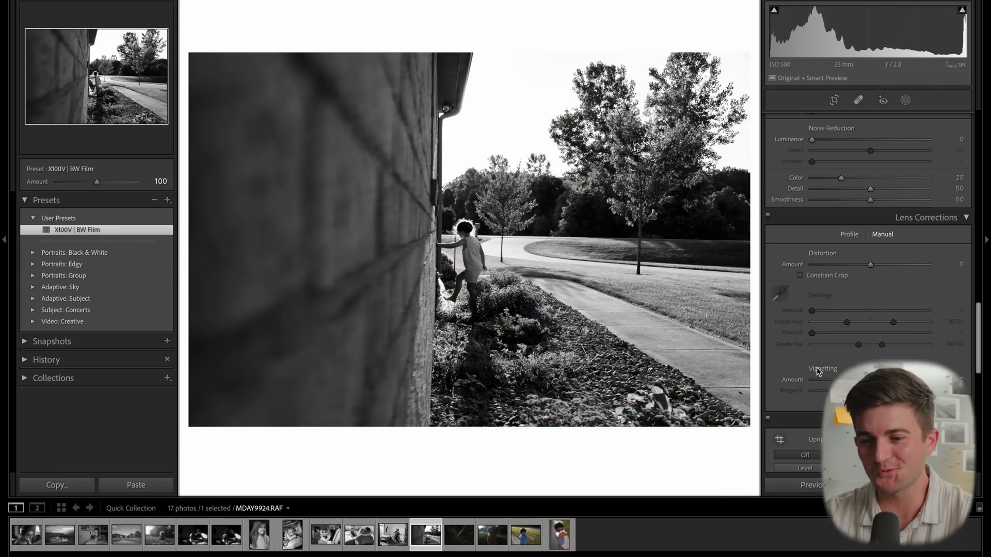
pyautogui.scroll(10, 895, 283)
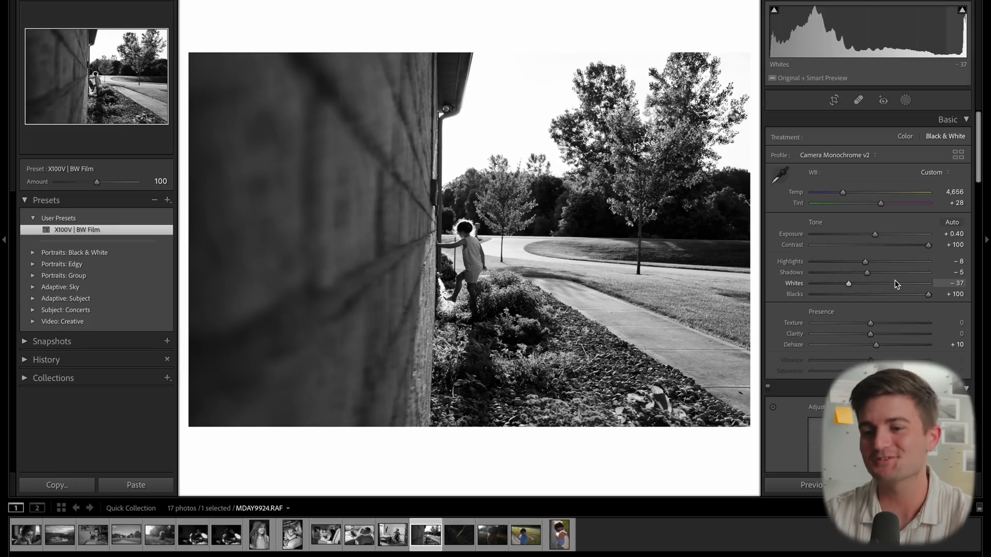
# - Set the brick wall photo's tone to Highlights -44, Contrast +44 and Exposure +0.60
pyautogui.moveTo(865, 262); pyautogui.dragTo(897, 247)
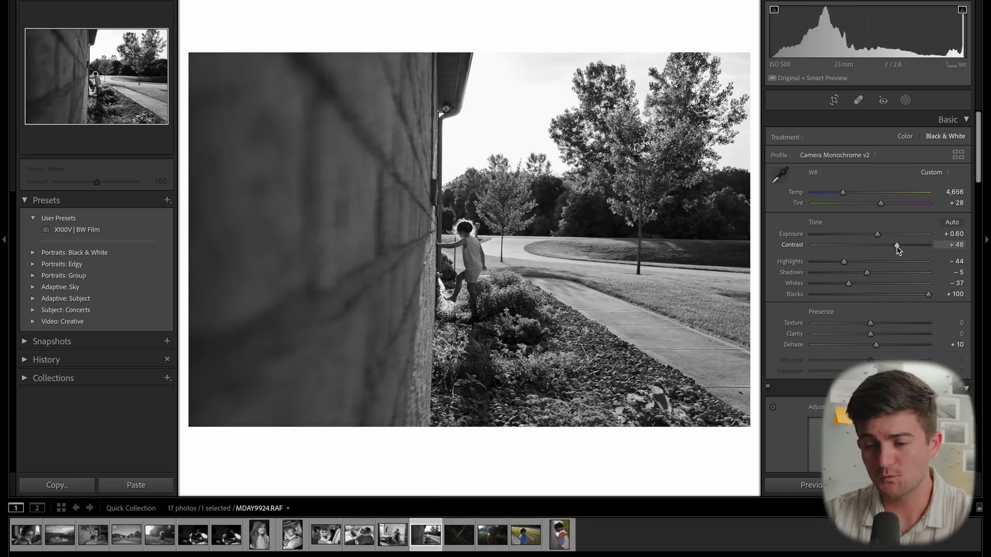
pyautogui.click(877, 236)
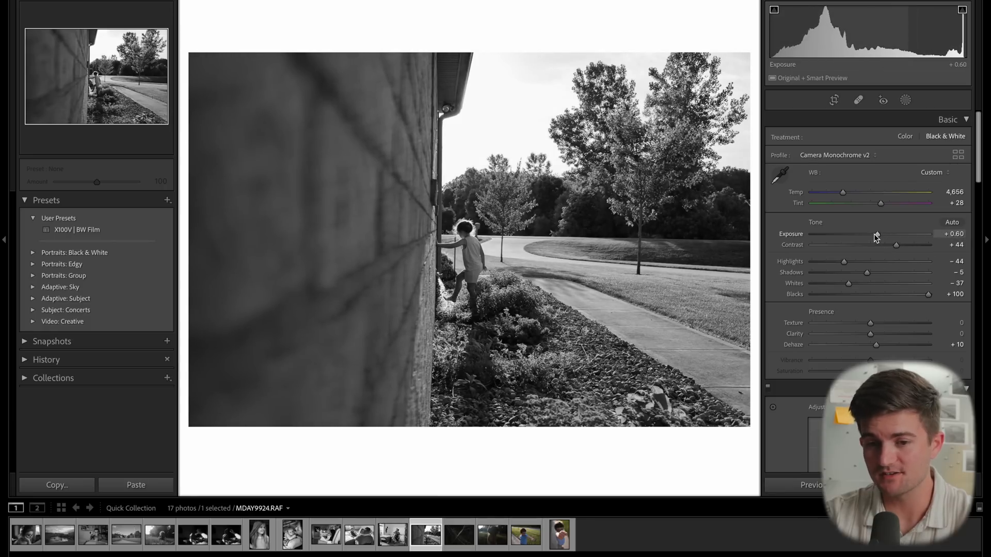
pyautogui.moveTo(878, 236); pyautogui.dragTo(876, 235)
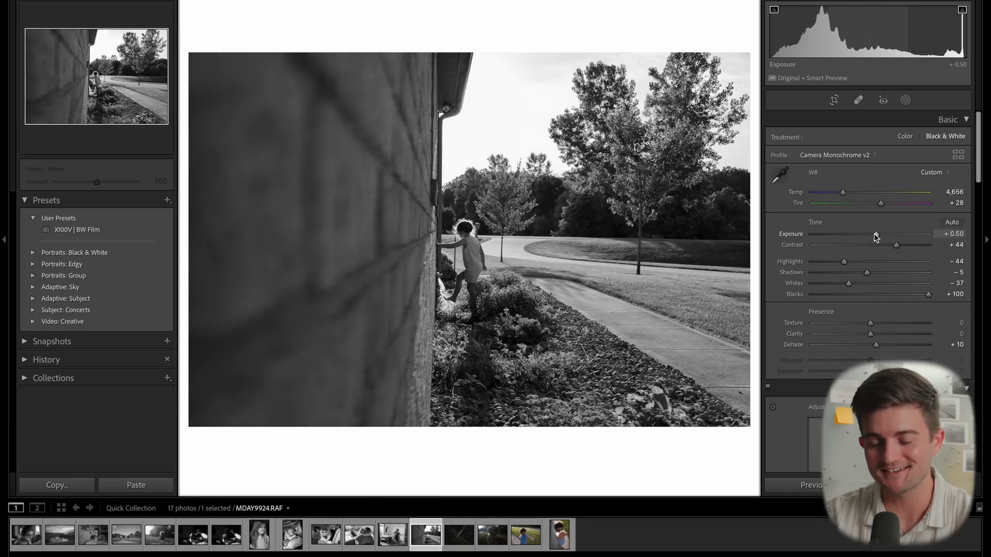
pyautogui.moveTo(876, 236); pyautogui.dragTo(877, 236)
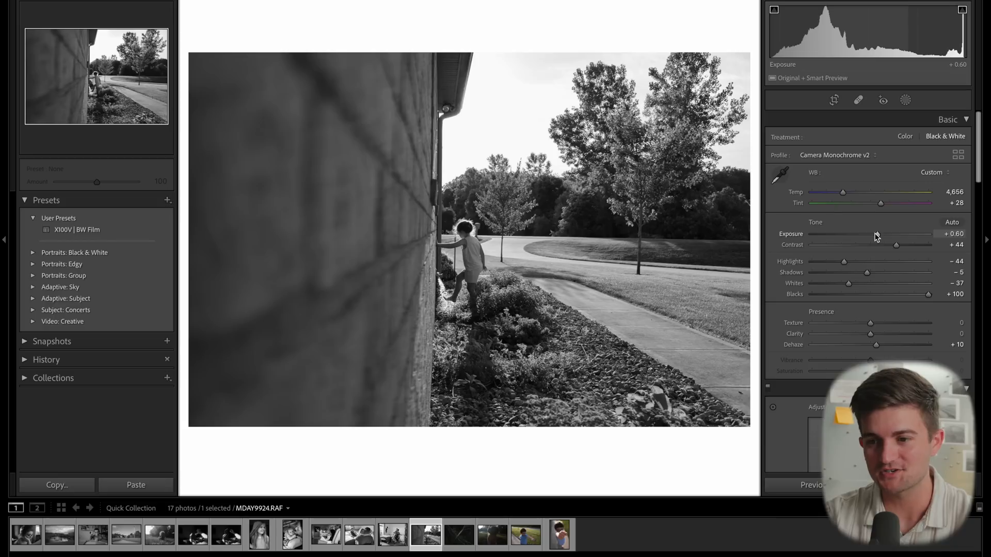
# - Crop the brick wall photo to a 4 x 3 aspect, adjust the frame and image position, and commit
pyautogui.press('r')
pyautogui.click(924, 138)
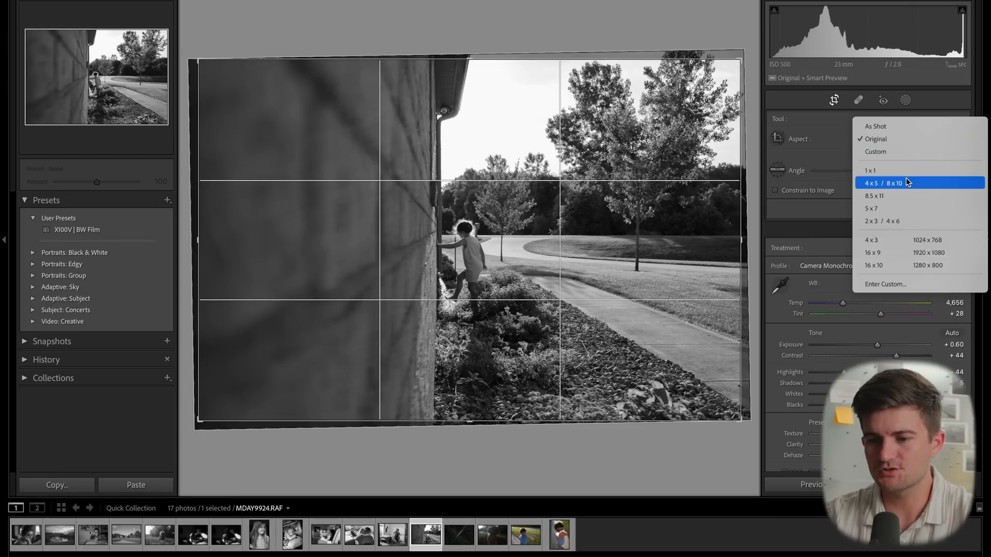
pyautogui.click(875, 241)
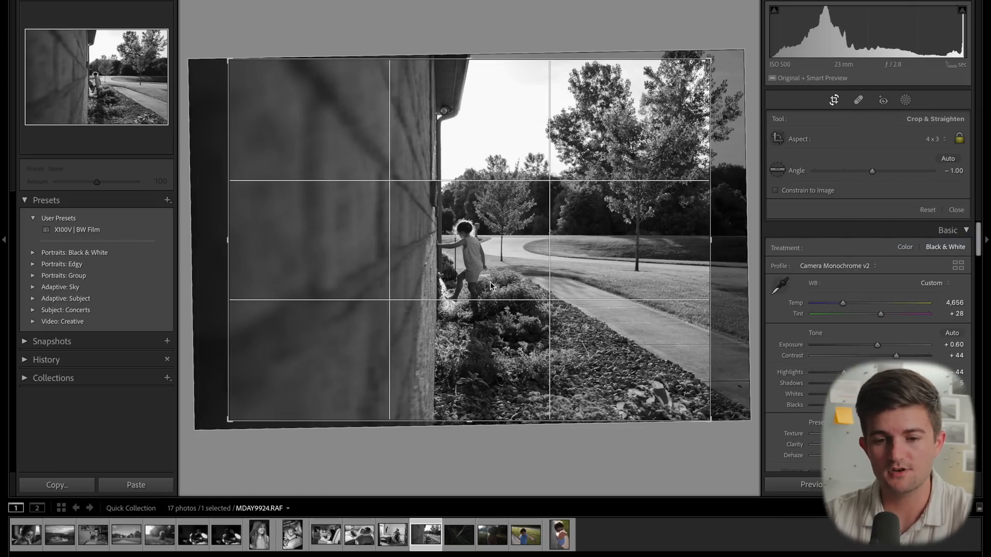
pyautogui.moveTo(230, 295); pyautogui.dragTo(236, 294)
pyautogui.moveTo(349, 261); pyautogui.dragTo(319, 294)
pyautogui.press('Return')
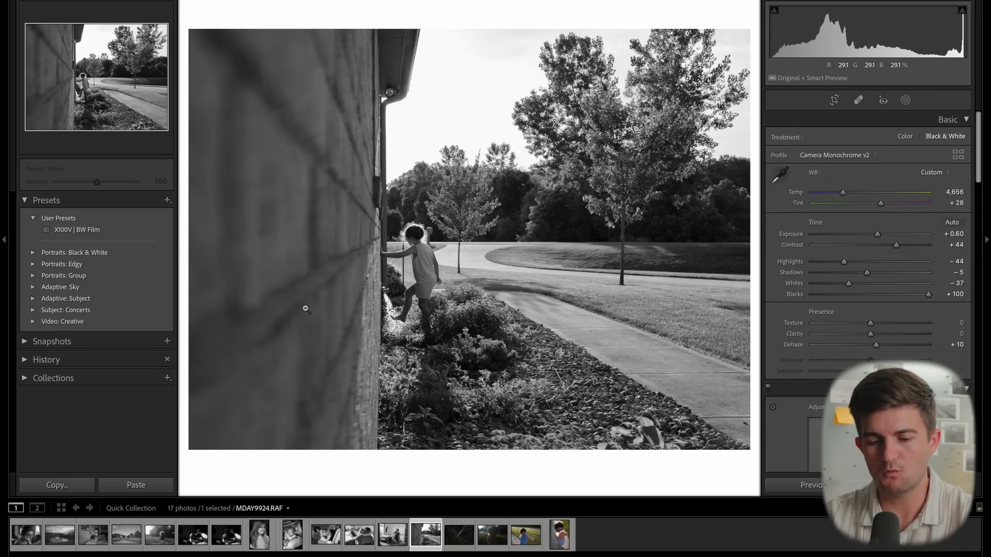
# - Move to the tree branches photo and apply the X100V | BW Film preset
pyautogui.press('Right')
pyautogui.click(144, 227)
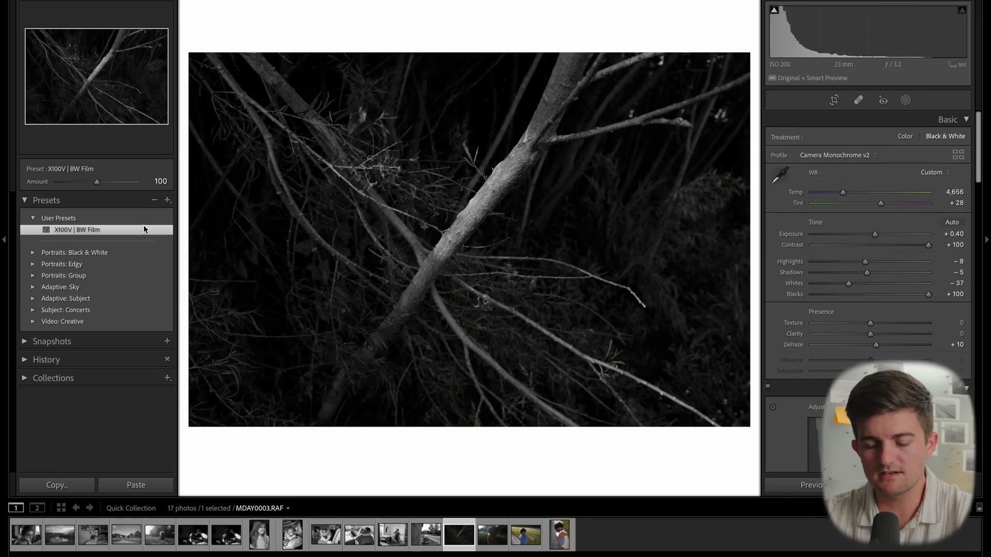
# - Crop the branches photo to 4 x 5 / 8 x 10, reposition the image in the frame, and commit
pyautogui.press('r')
pyautogui.click(929, 139)
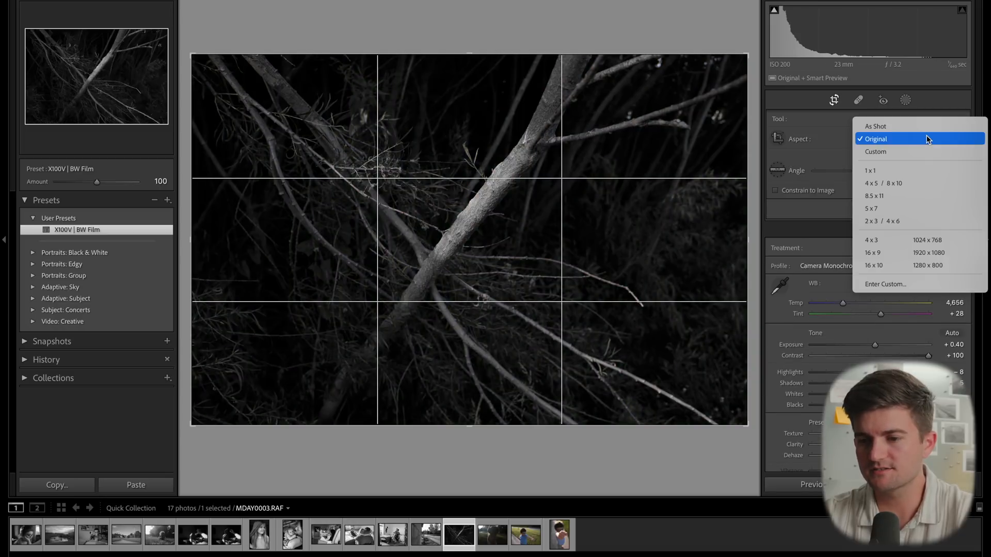
pyautogui.click(888, 182)
pyautogui.moveTo(520, 304); pyautogui.dragTo(537, 334)
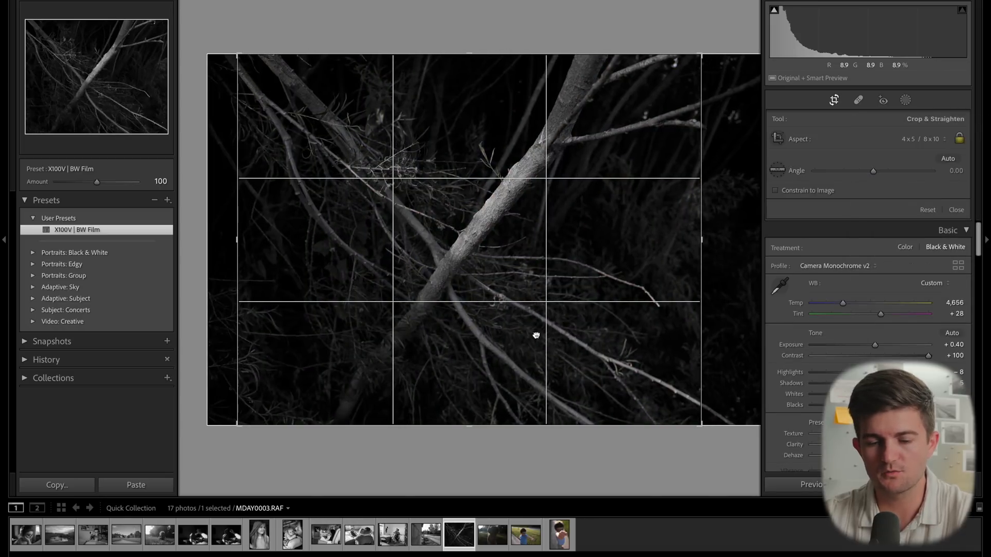
pyautogui.moveTo(472, 420); pyautogui.dragTo(471, 416)
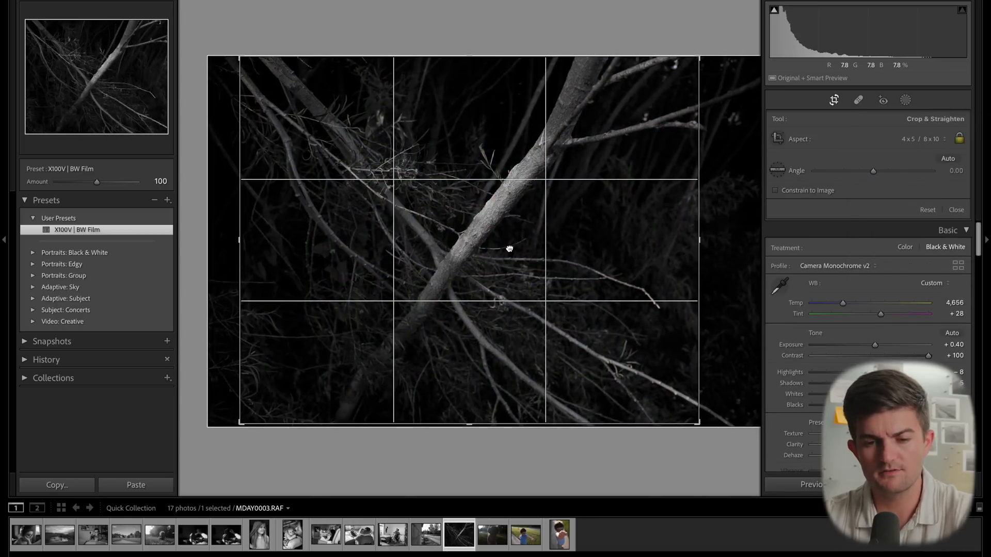
pyautogui.press('Return')
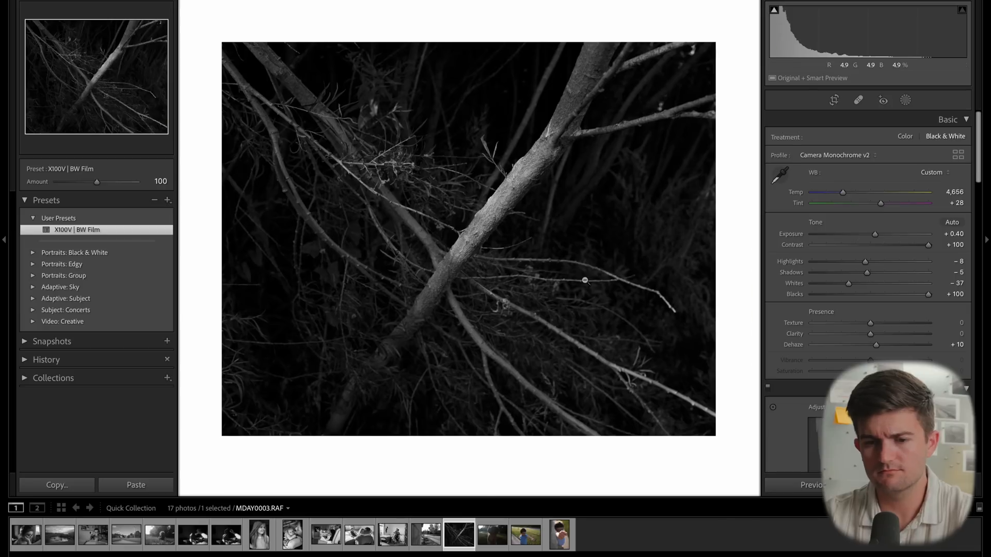
# - Move to the backlit girl photo and apply the X100V | BW Film preset
pyautogui.press('Right')
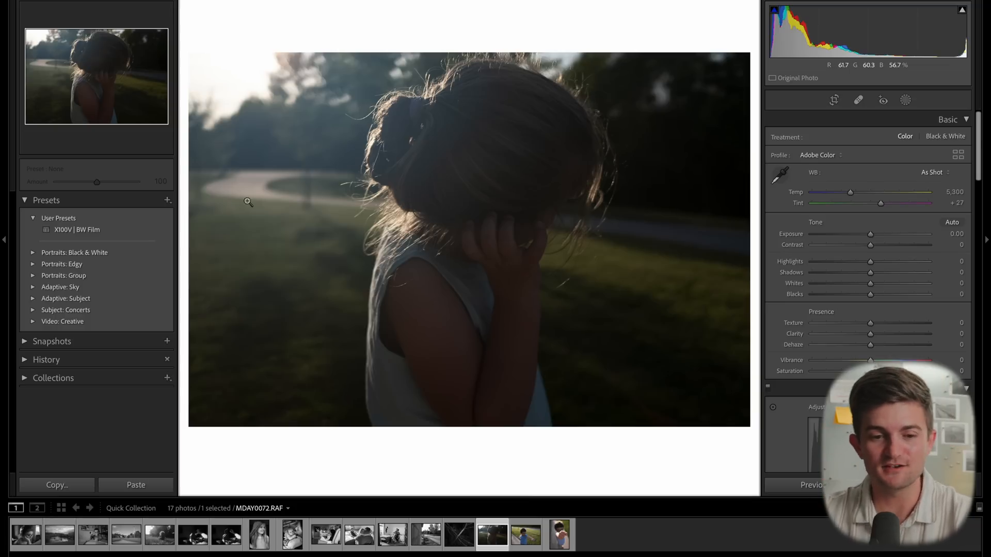
pyautogui.moveTo(98, 234)
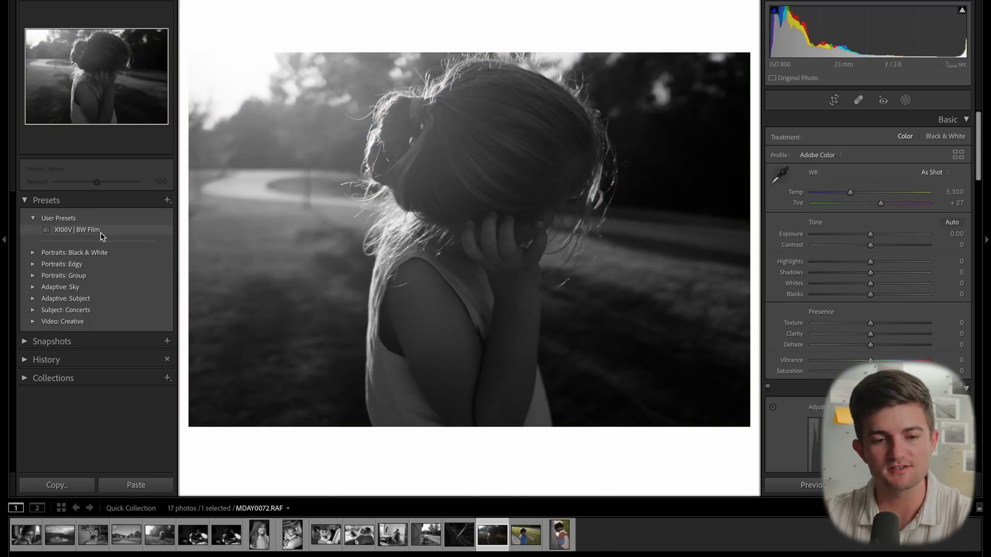
pyautogui.click(102, 233)
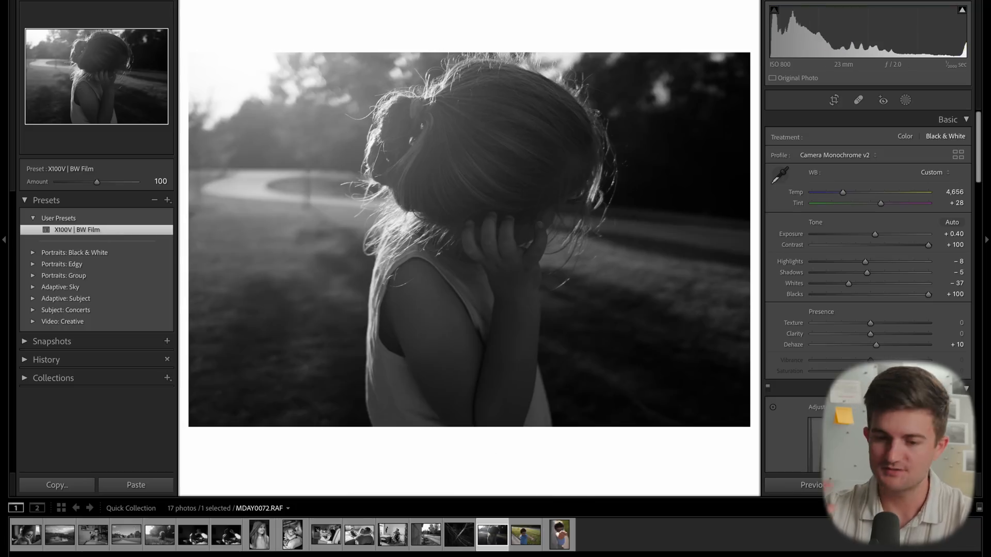
pyautogui.press('Up')
# - Lift the tone curve's black point to input 13, output 18 on the backlit girl photo
pyautogui.scroll(-6, 894, 238)
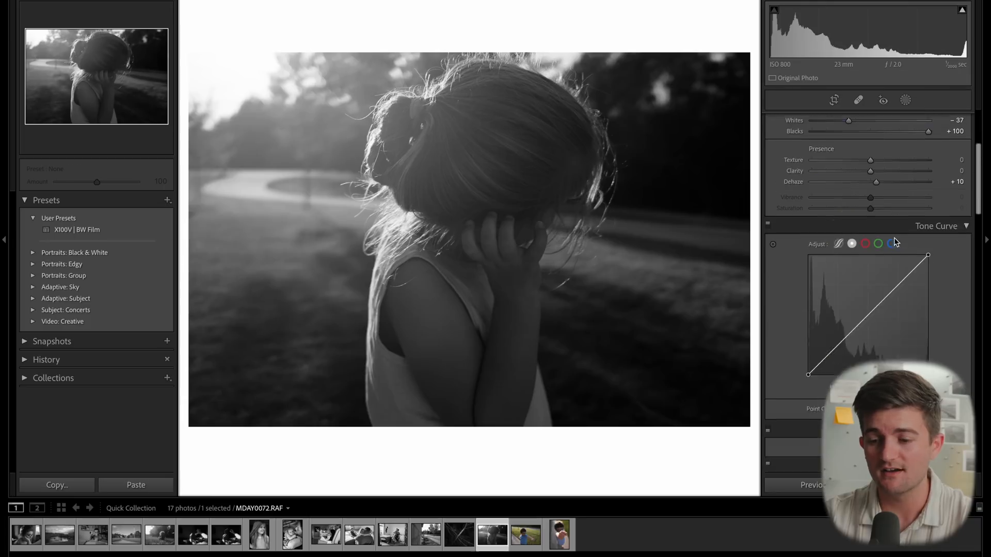
pyautogui.moveTo(809, 288); pyautogui.dragTo(814, 281)
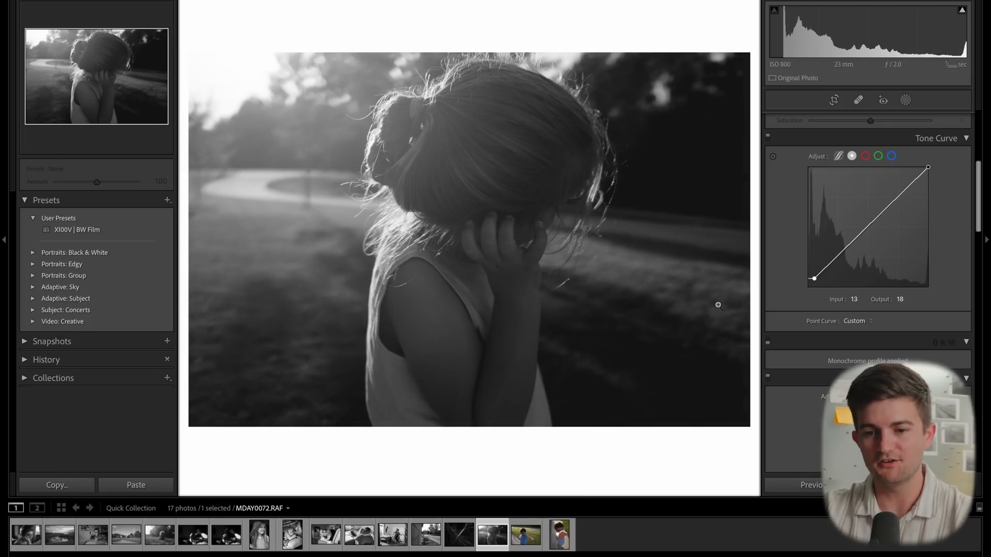
# - Select the striped-shirt boy photo, apply the X100V | BW Film preset, and set Highlights to -49
pyautogui.click(516, 539)
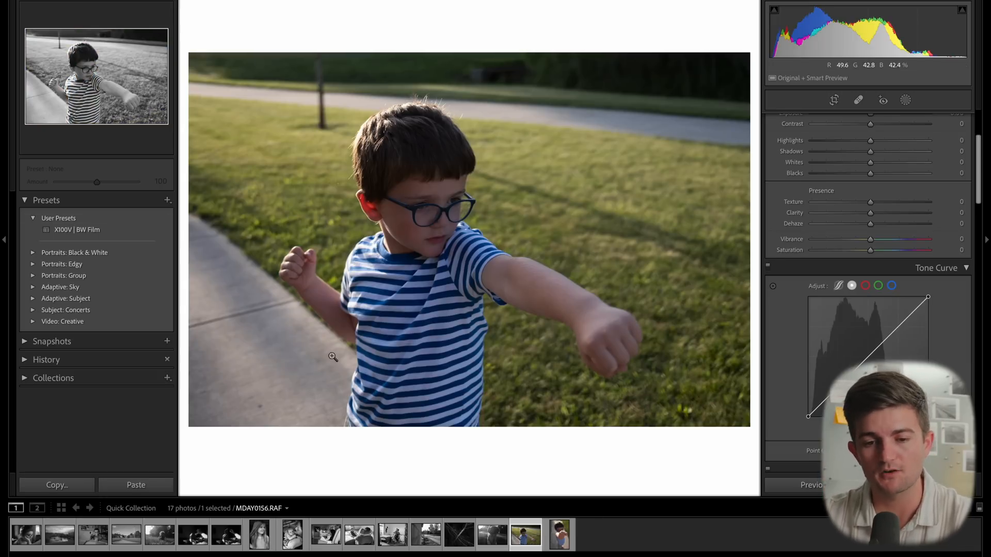
pyautogui.click(164, 231)
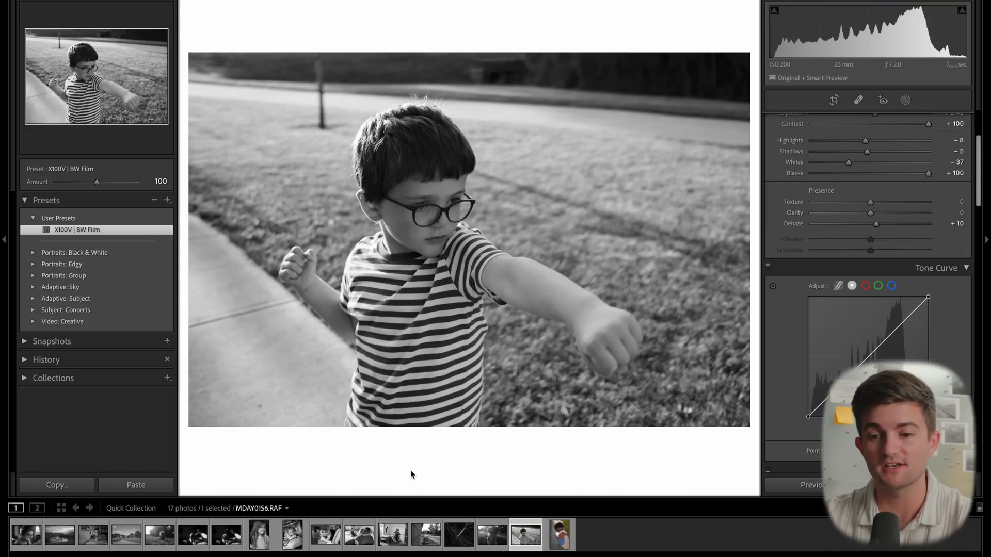
pyautogui.scroll(3, 873, 258)
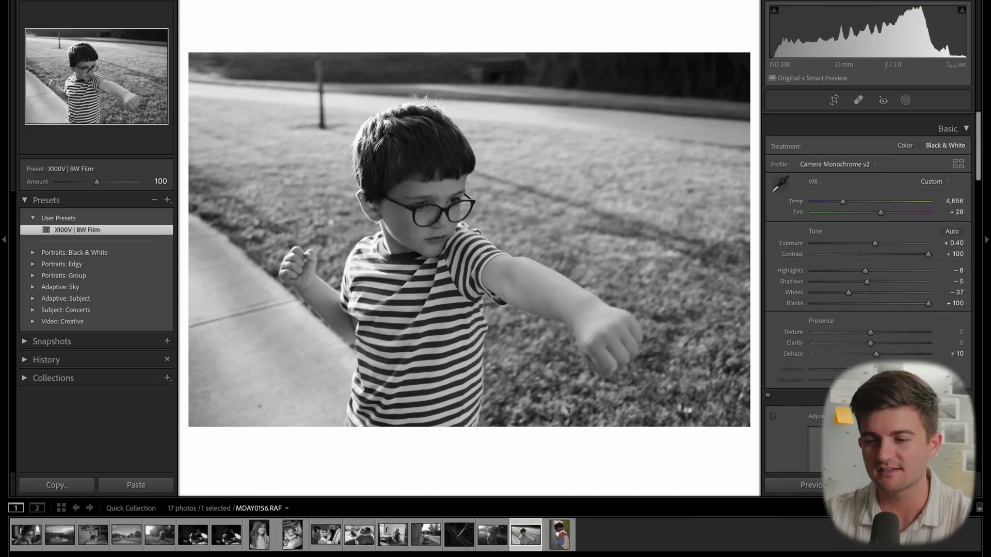
pyautogui.scroll(-1, 872, 258)
pyautogui.moveTo(865, 262); pyautogui.dragTo(842, 263)
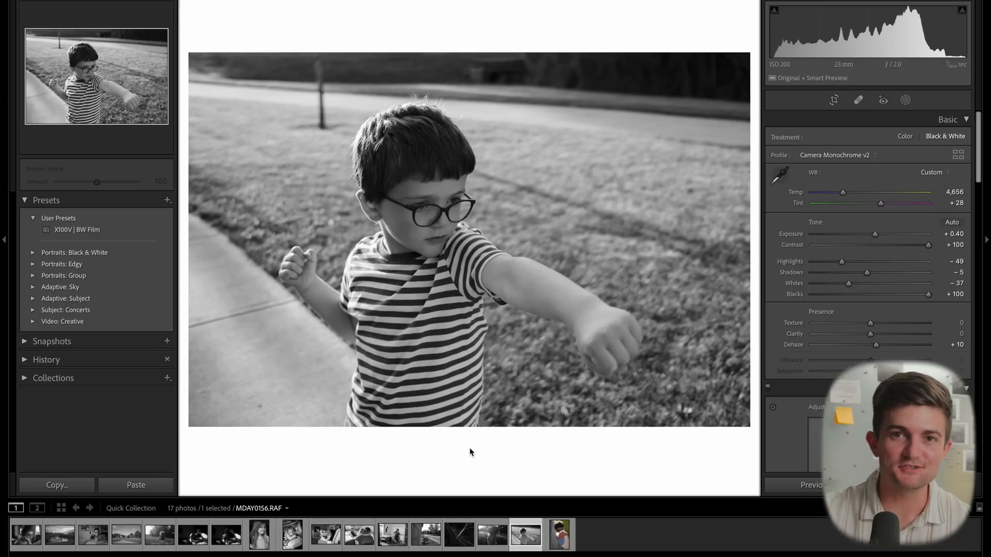
# - Copy the boy photo's settings and paste them onto the next photo of the outstretched fist
pyautogui.hotkey('ctrl', 'shift', 'c')
pyautogui.press('Return')
pyautogui.press('Right')
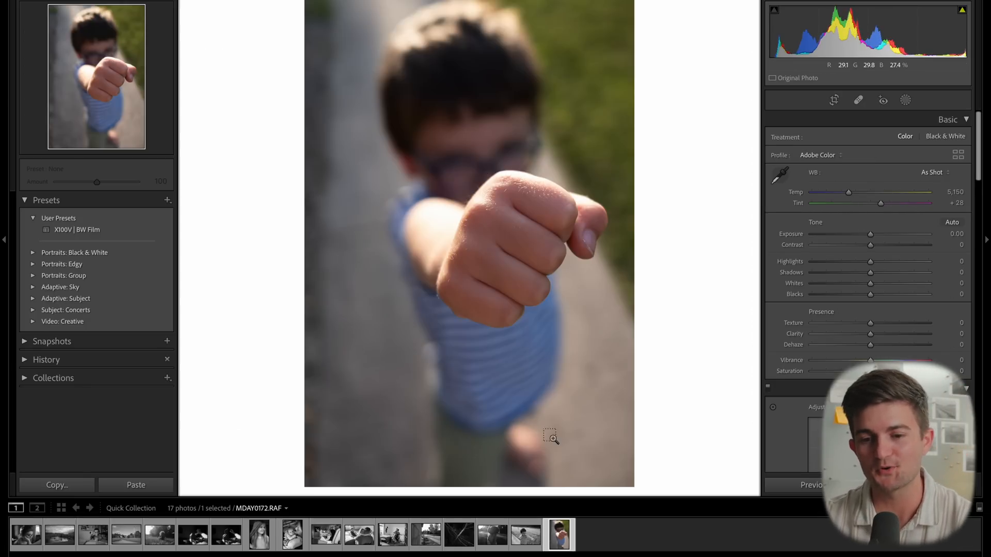
pyautogui.hotkey('ctrl', 'shift', 'v')
# - Crop the fist photo by pulling its lower-left corner slightly inward
pyautogui.press('r')
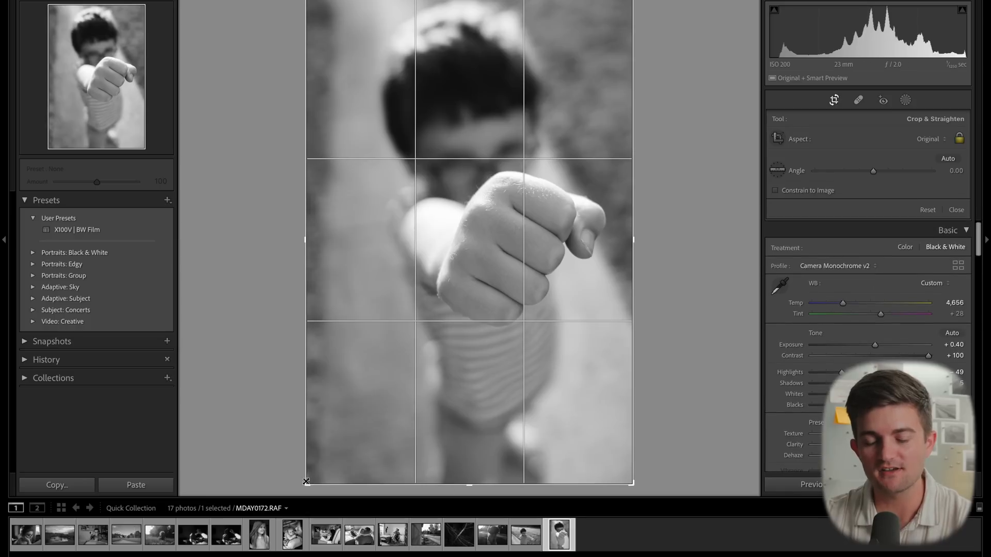
pyautogui.moveTo(308, 484); pyautogui.dragTo(319, 465)
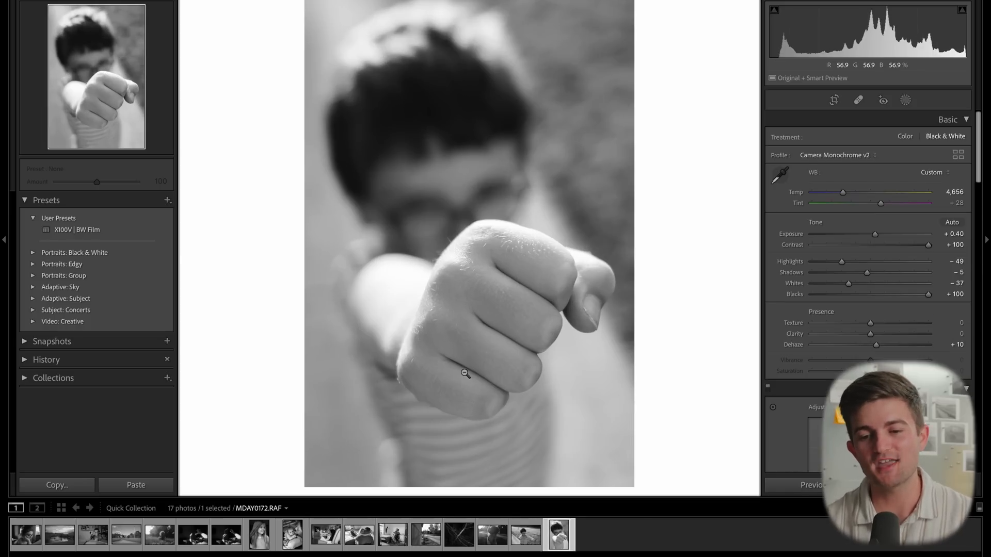